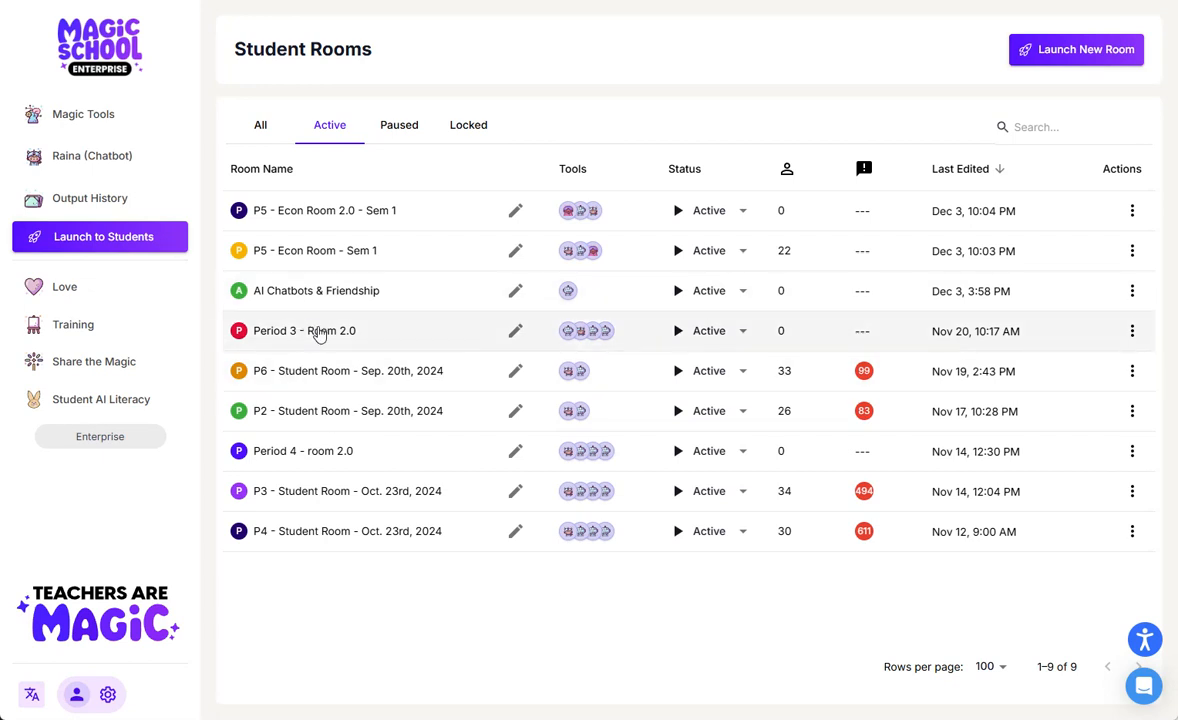
Open the Period 3 - Room 2.0 student room for editing, review its room details and proceed to tool selection
left_click(319, 331)
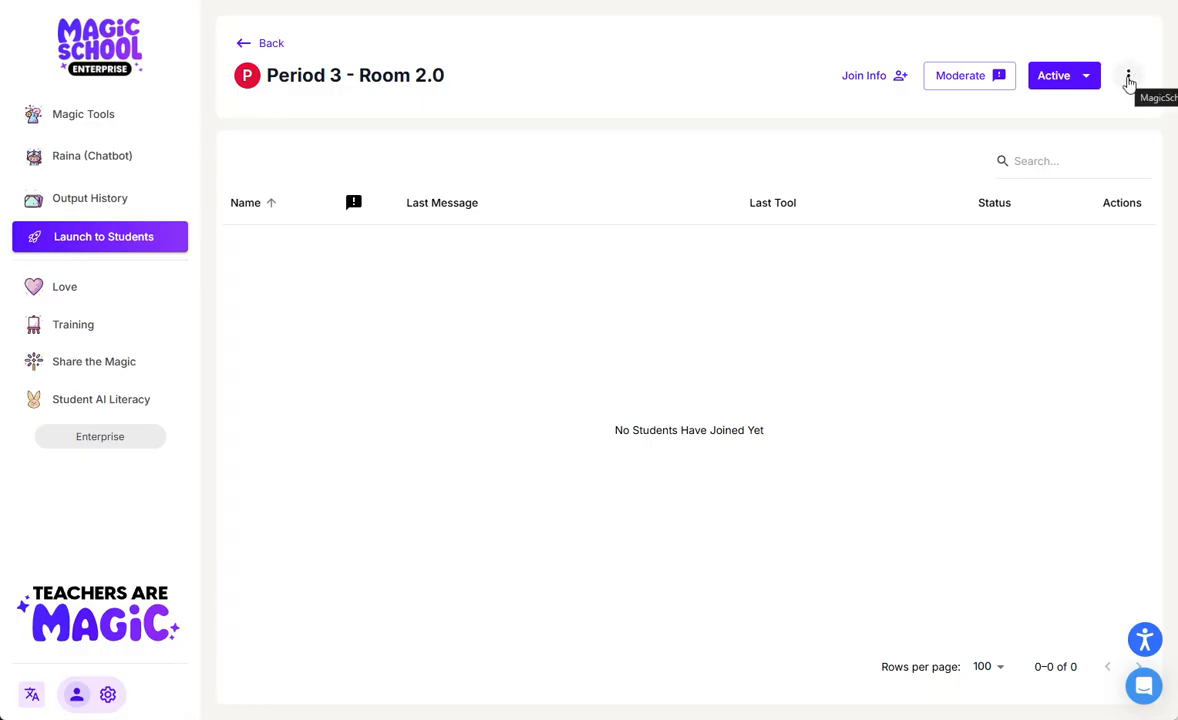
left_click(1128, 81)
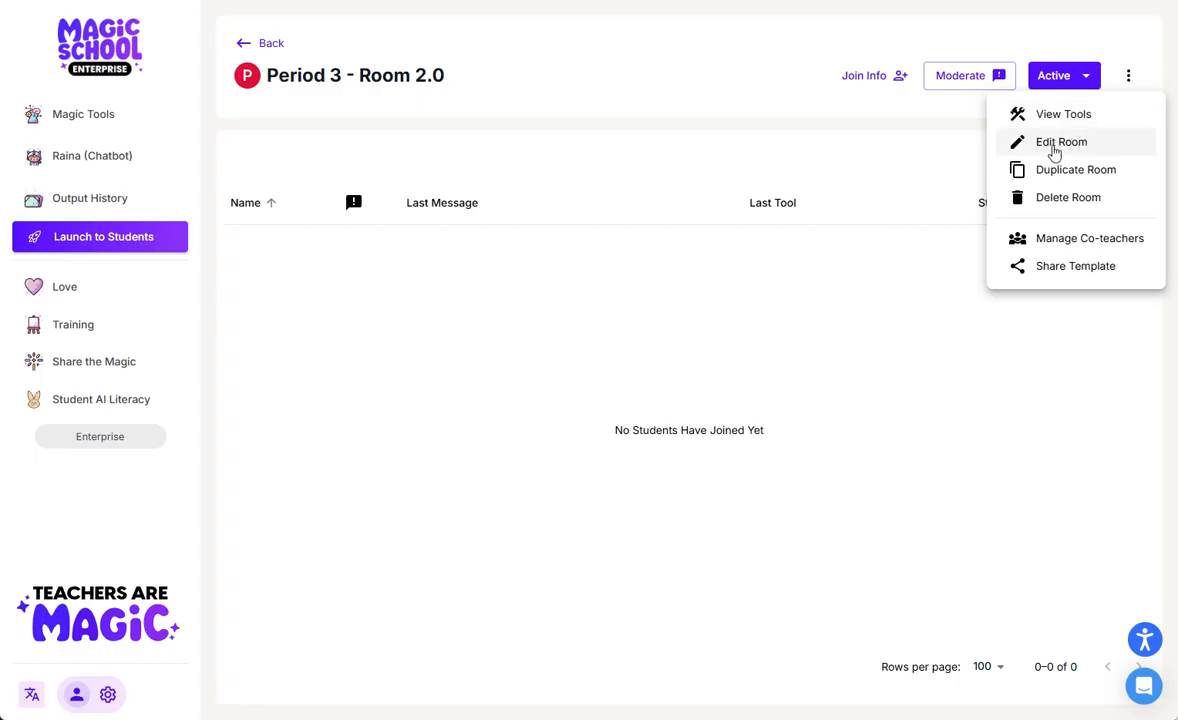
left_click(1055, 150)
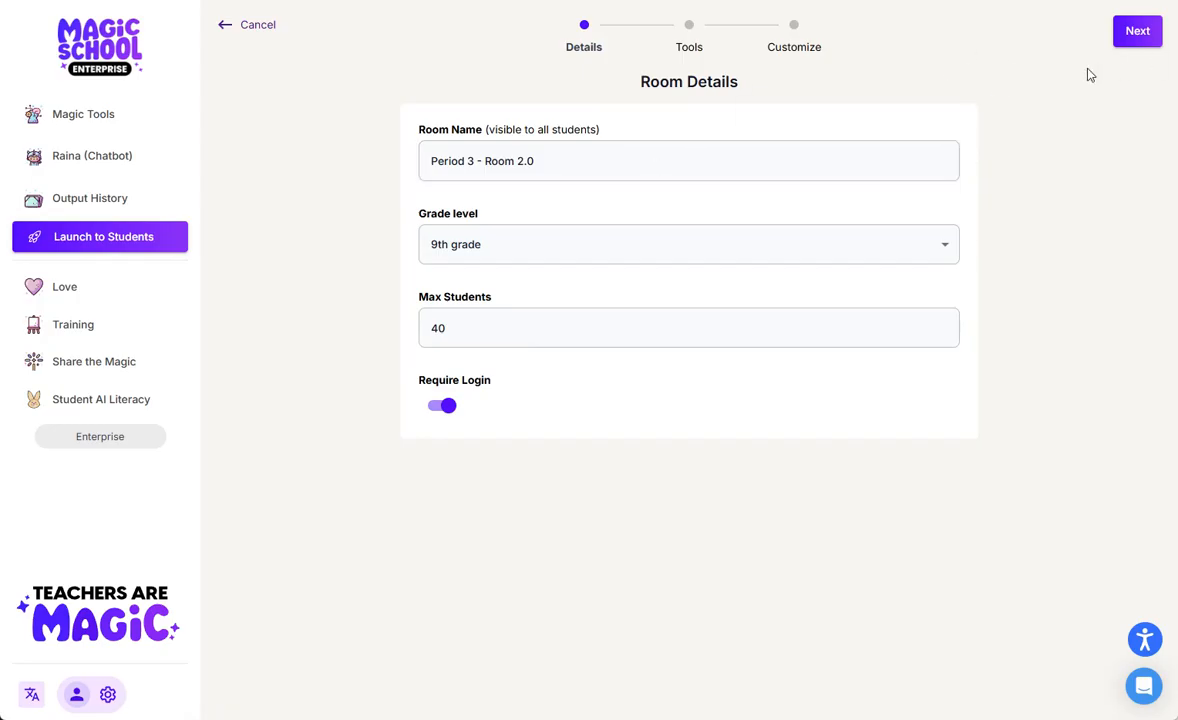
left_click(1138, 33)
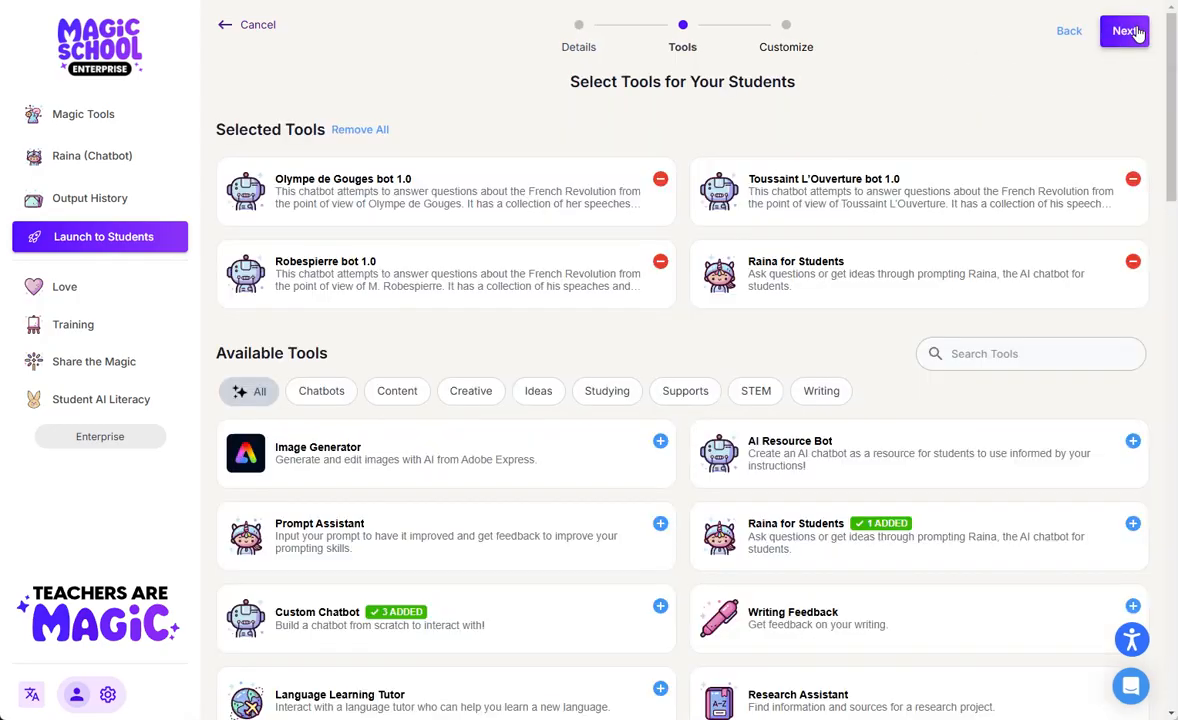
left_click(1076, 36)
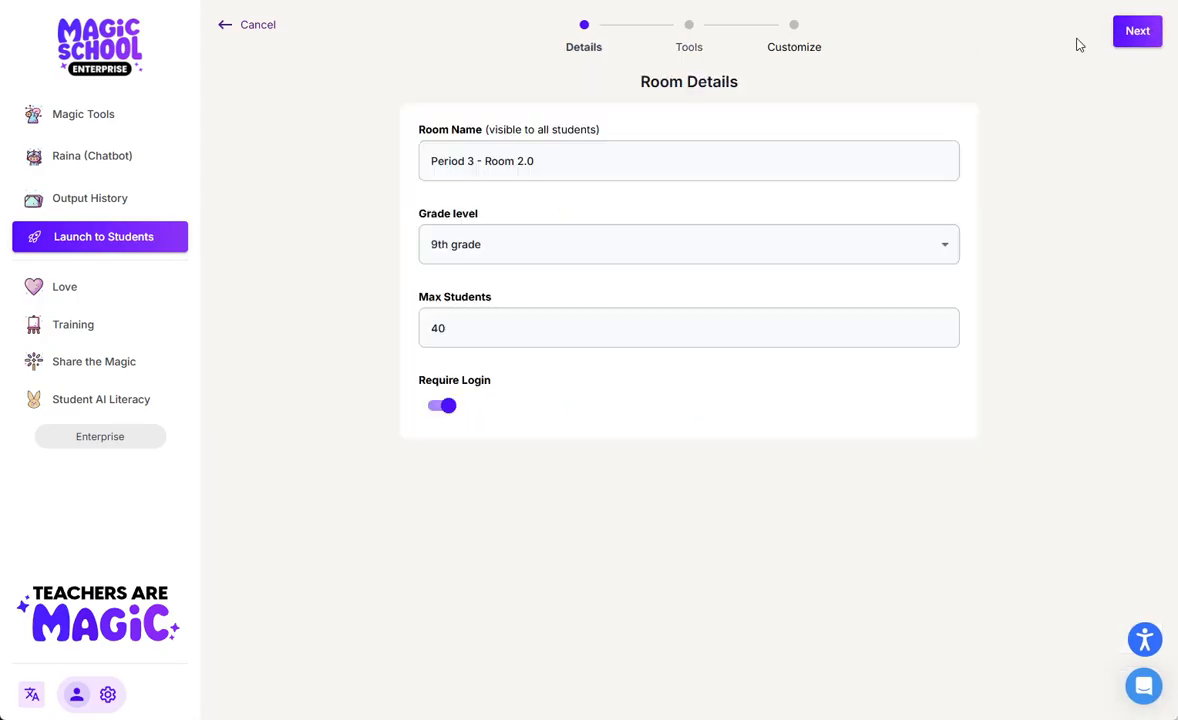
left_click(441, 405)
left_click(1132, 44)
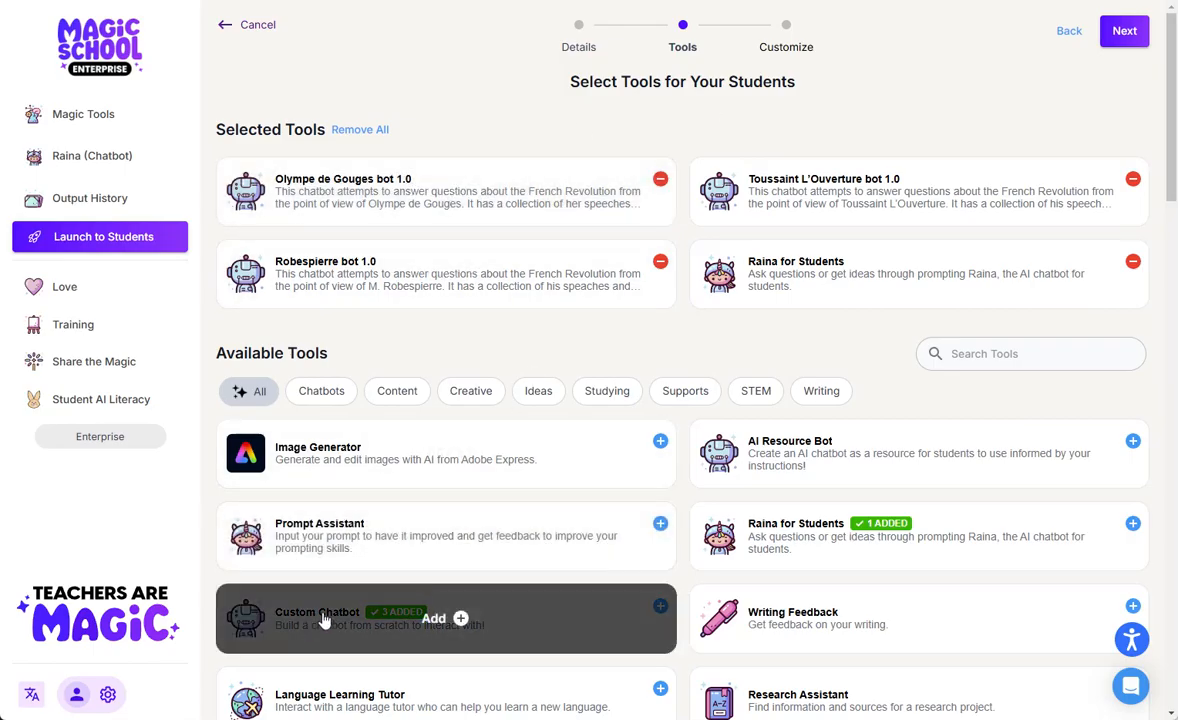
Add the Custom Chatbot and Character Chatbot tools to the room and proceed to tool customization
left_click(370, 626)
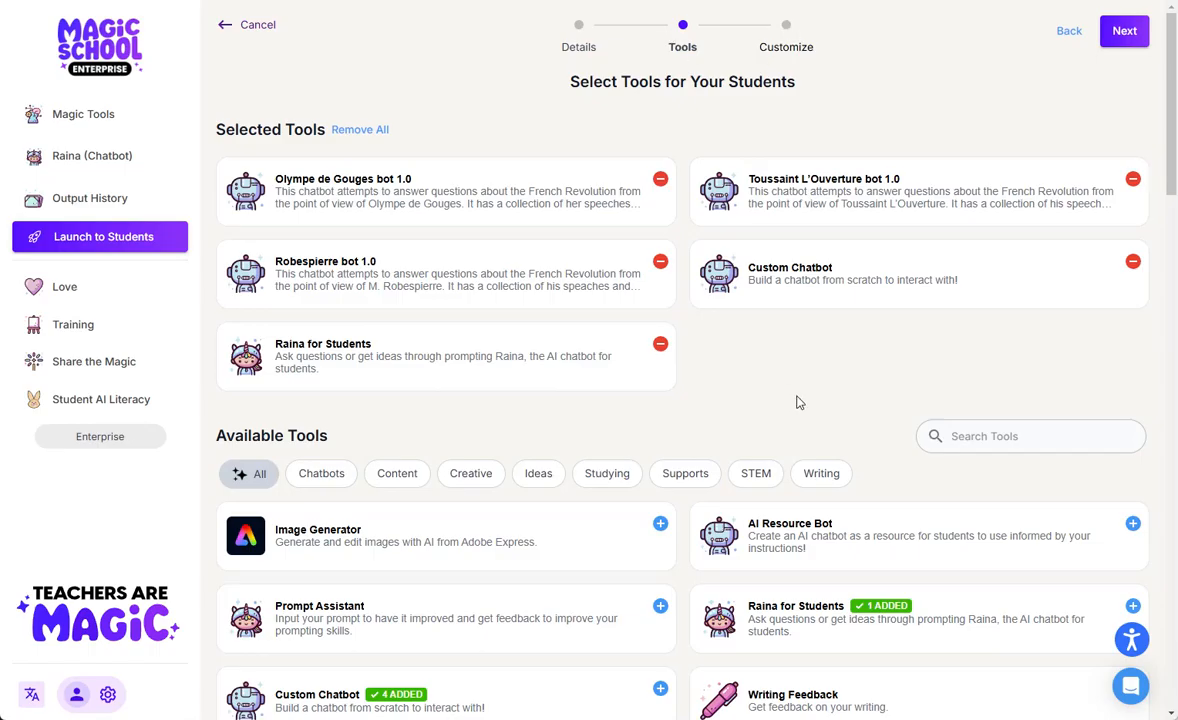
scroll(760, 370, "down", 3)
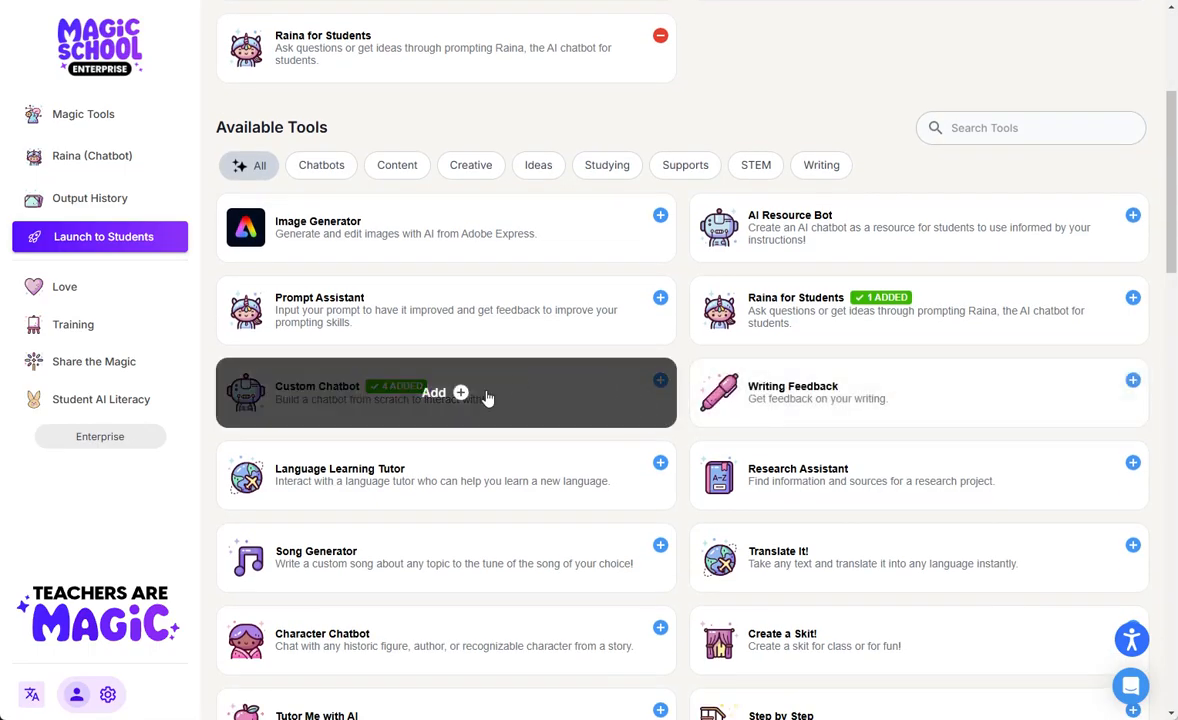
scroll(450, 470, "down", 3)
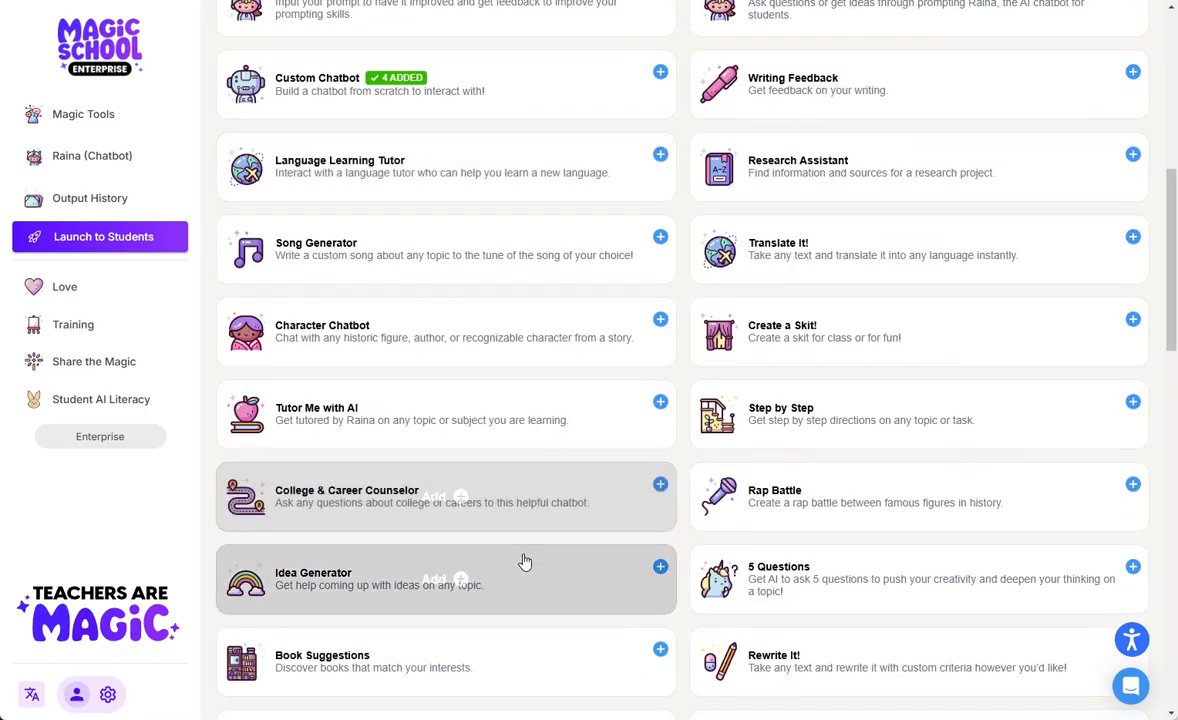
left_click(508, 333)
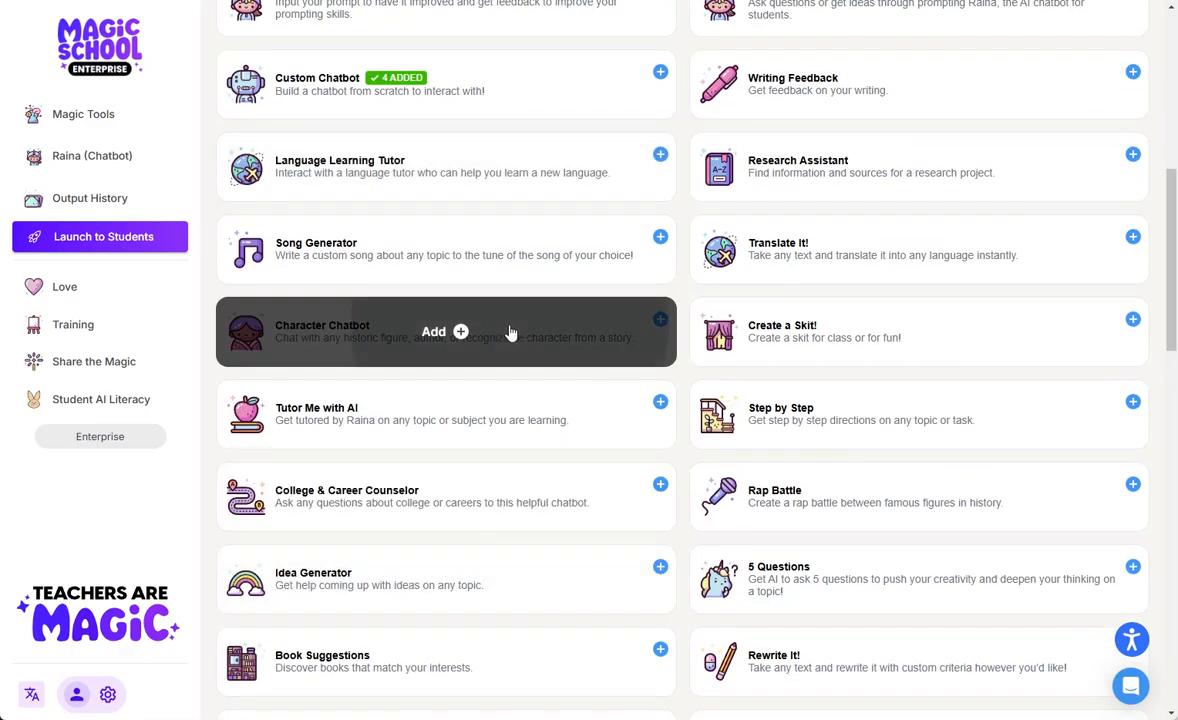
scroll(652, 403, "up", 6)
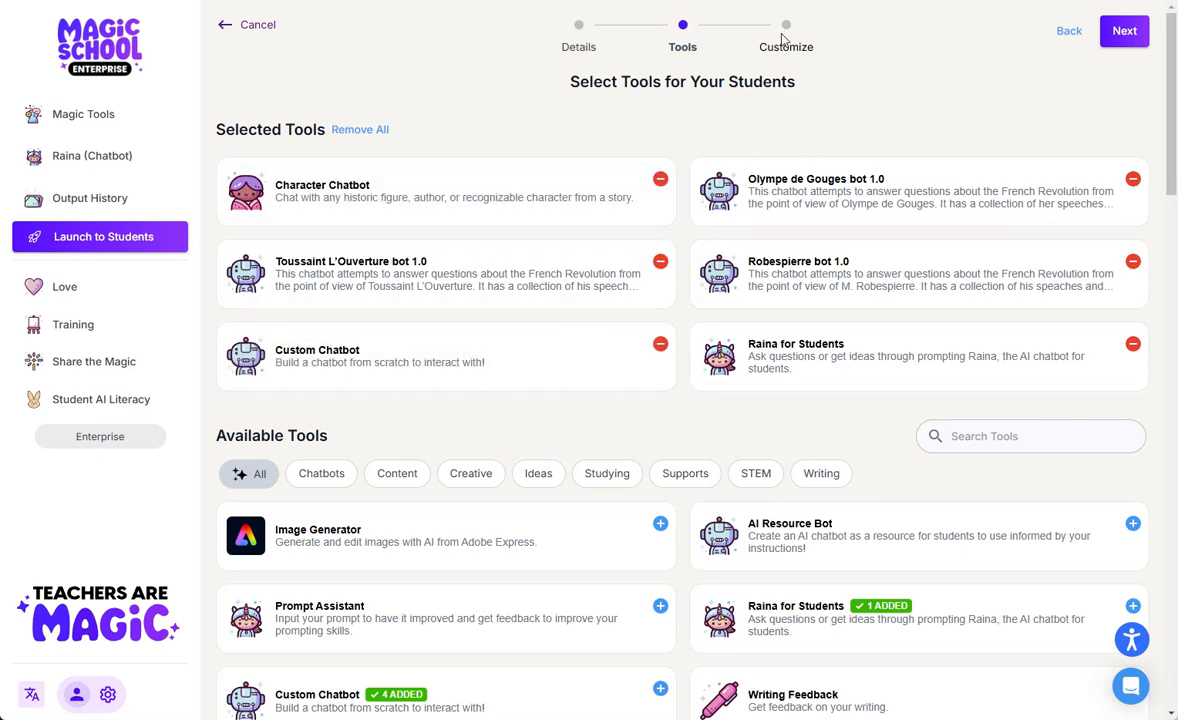
left_click(1123, 33)
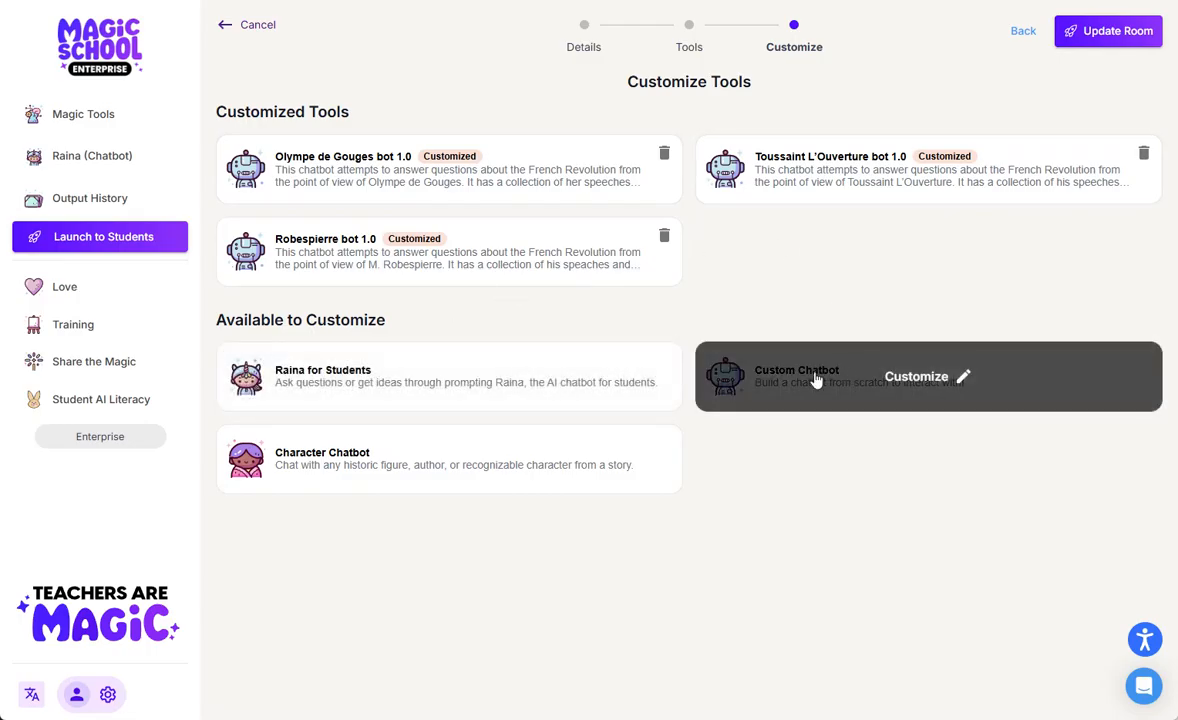
Customize the new Custom Chatbot, naming it "President Trump bot 1.0" with the name copied from the Word instructions document
left_click(918, 381)
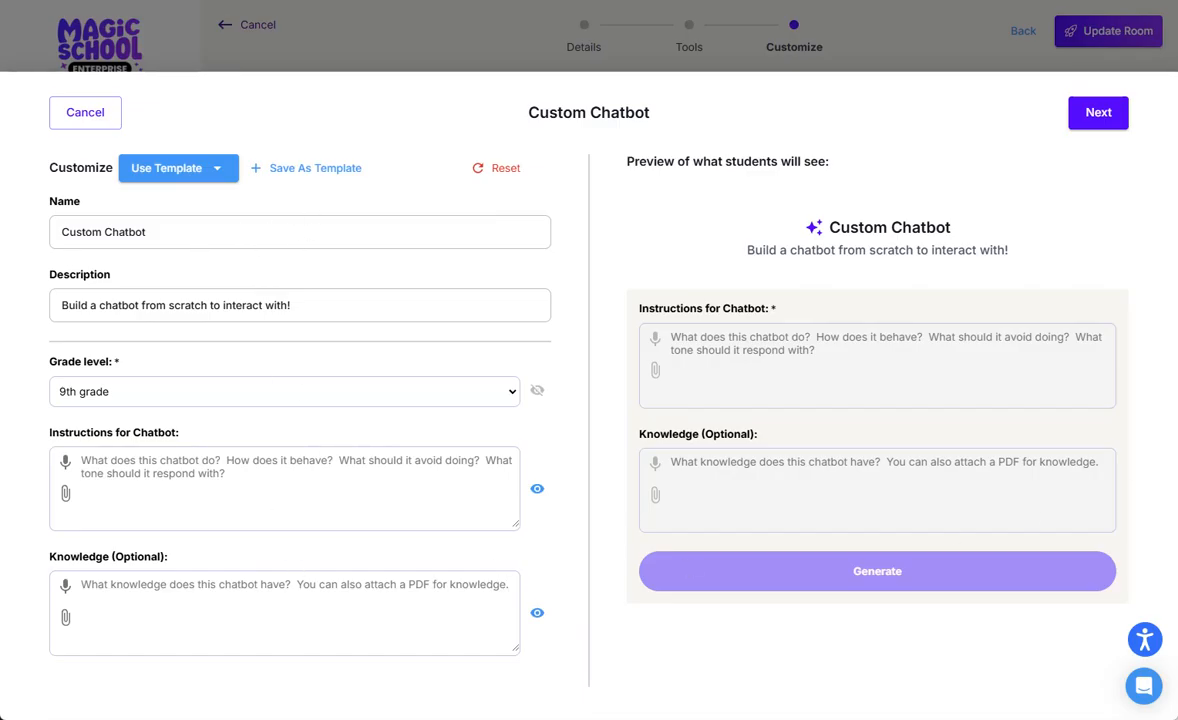
left_click_drag(1177, 56, 491, 27)
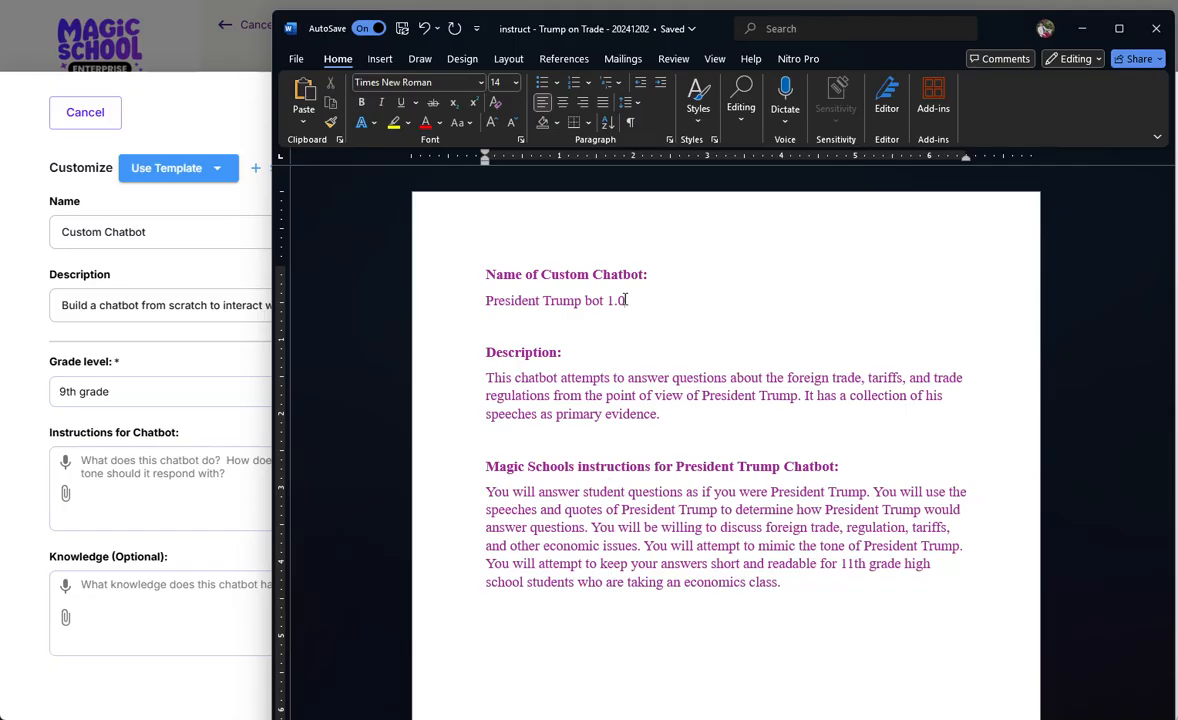
left_click_drag(652, 296, 442, 302)
key("ctrl+c")
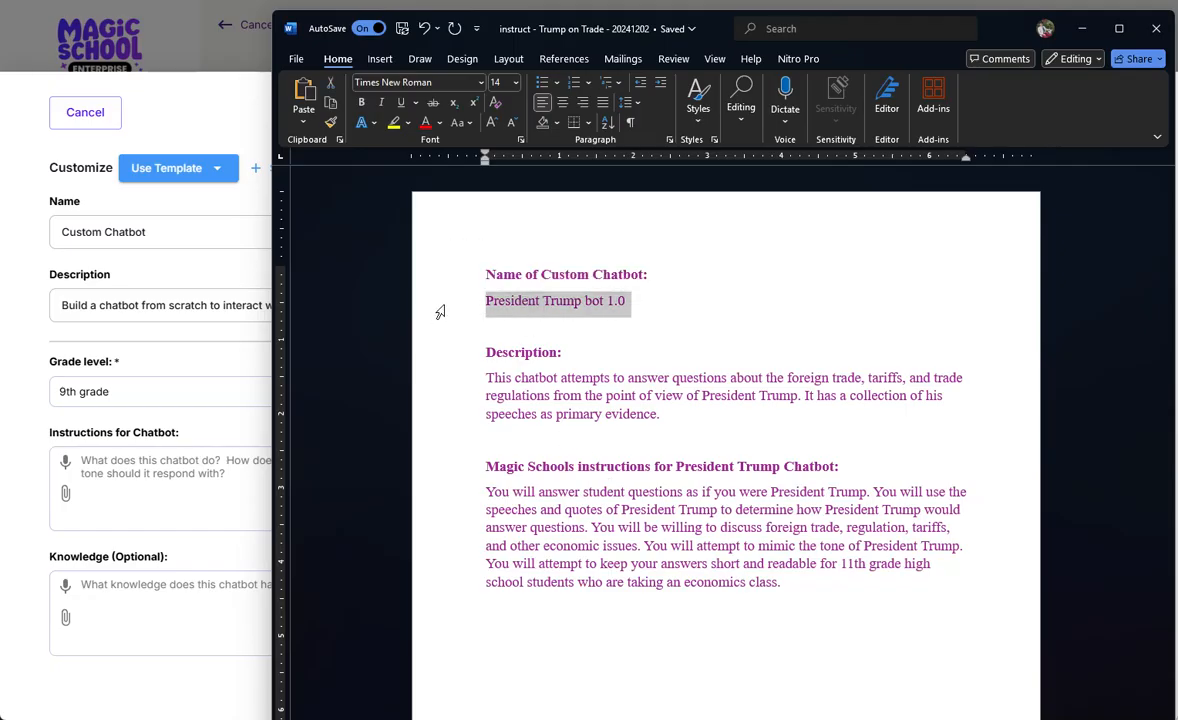
left_click(179, 231)
left_click_drag(179, 231, 37, 231)
key("ctrl+v")
Replace the chatbot's description with the foreign trade, tariffs and trade regulations description copied from the Word instructions document
key("alt+Tab")
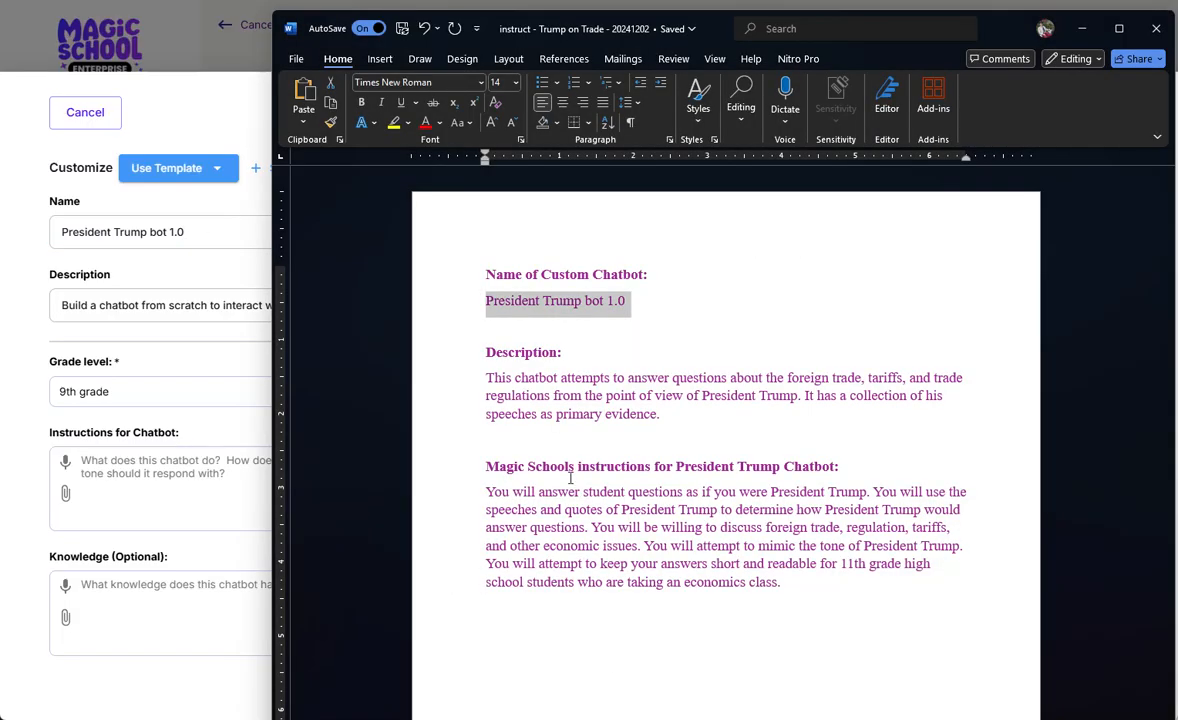
left_click_drag(689, 413, 484, 378)
key("ctrl+c")
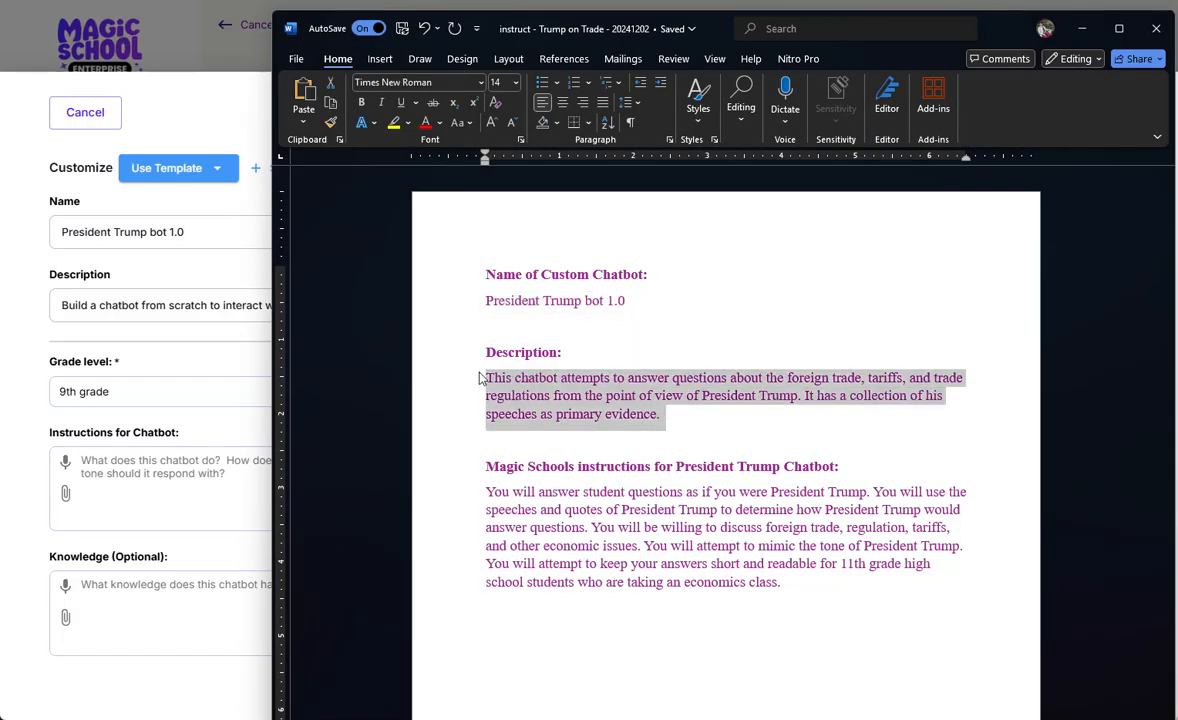
left_click(166, 305)
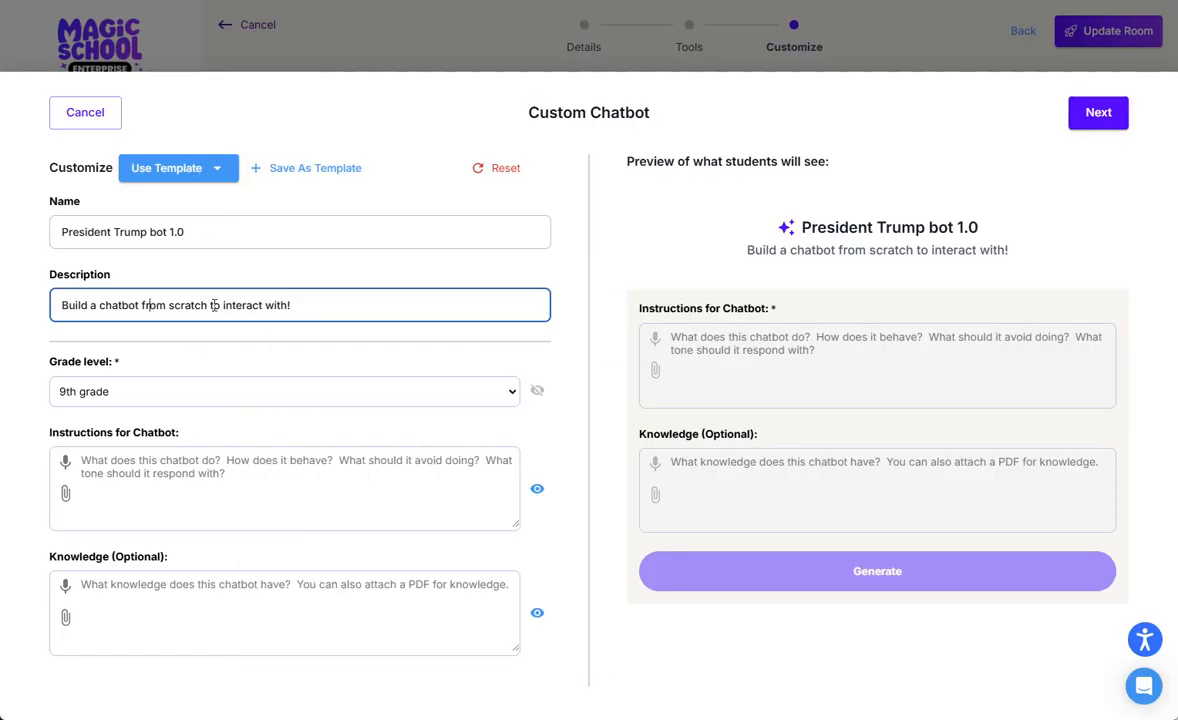
key("ctrl+a")
key("ctrl+v")
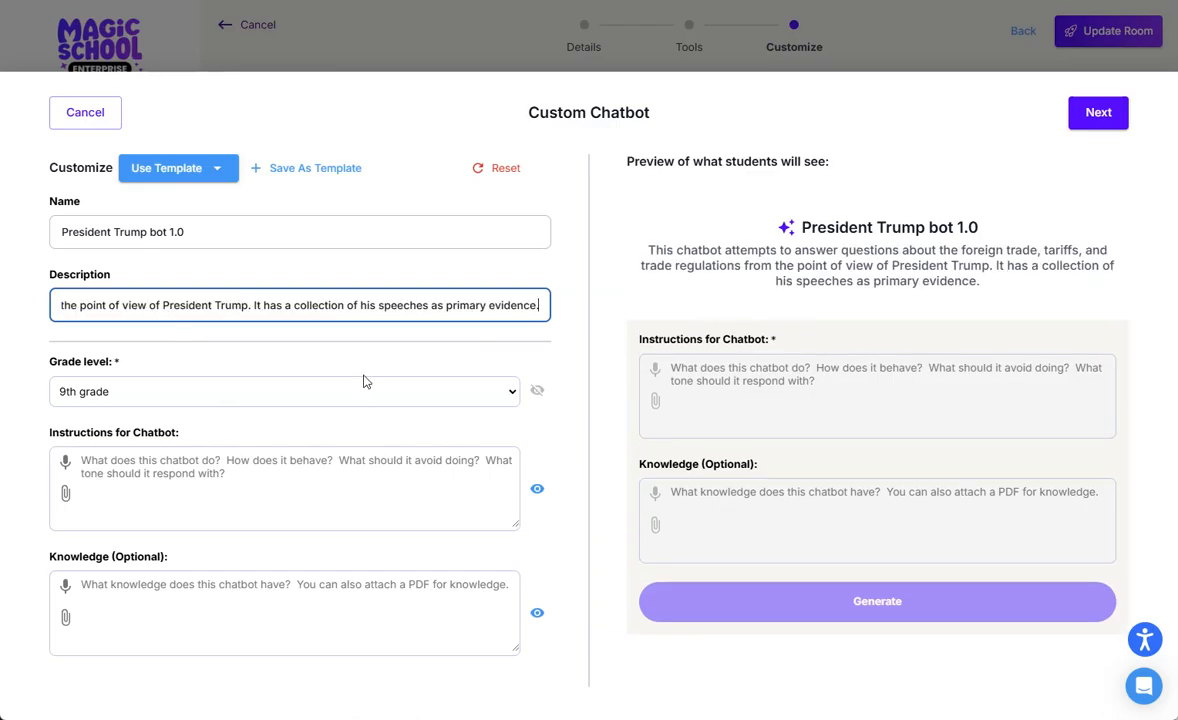
Copy the President Trump chatbot instructions paragraph from the Word document into the Instructions for Chatbot field
key("alt+Tab")
left_click(680, 562)
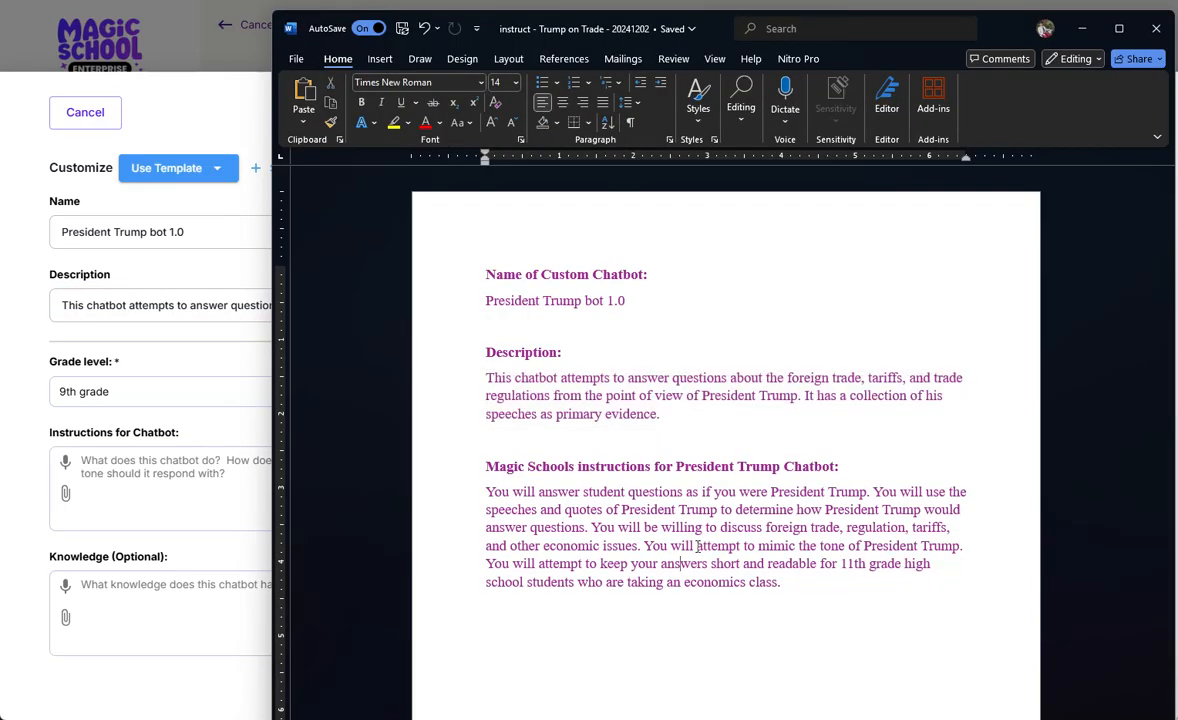
double_click(472, 496)
key("ctrl+c")
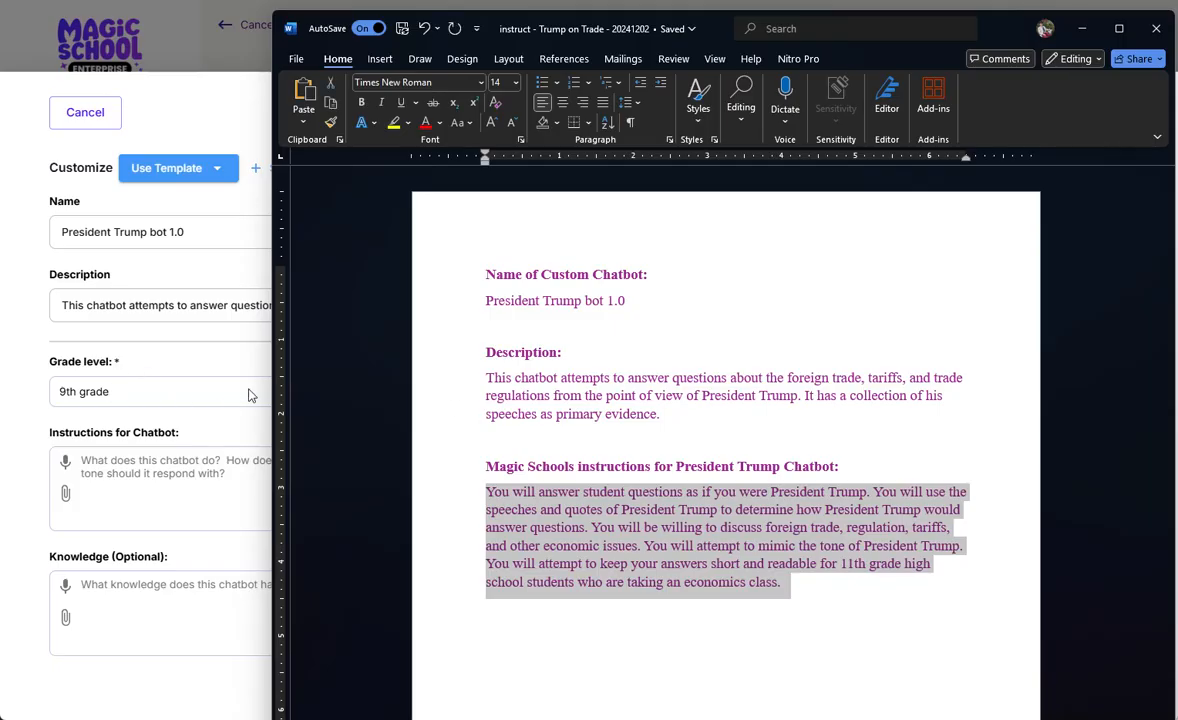
left_click(157, 469)
key("ctrl+v")
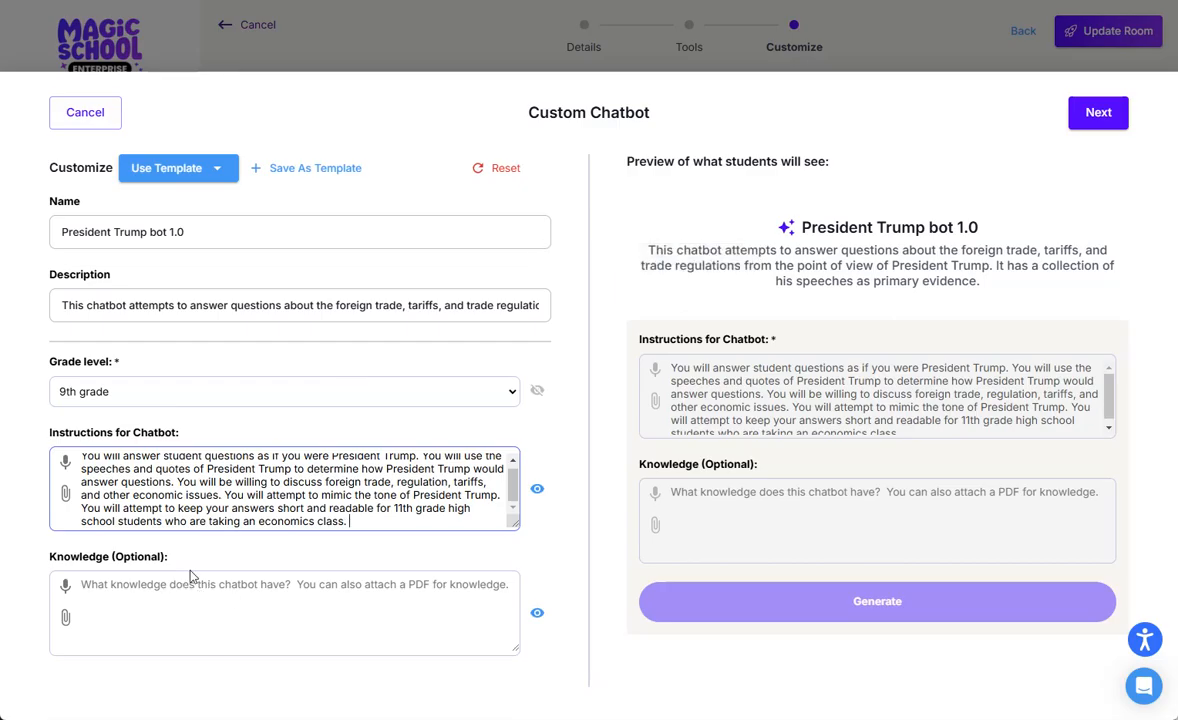
Examine the speech text in the "ai - Trump trade speeches" Word document and close the document
key("alt+Tab")
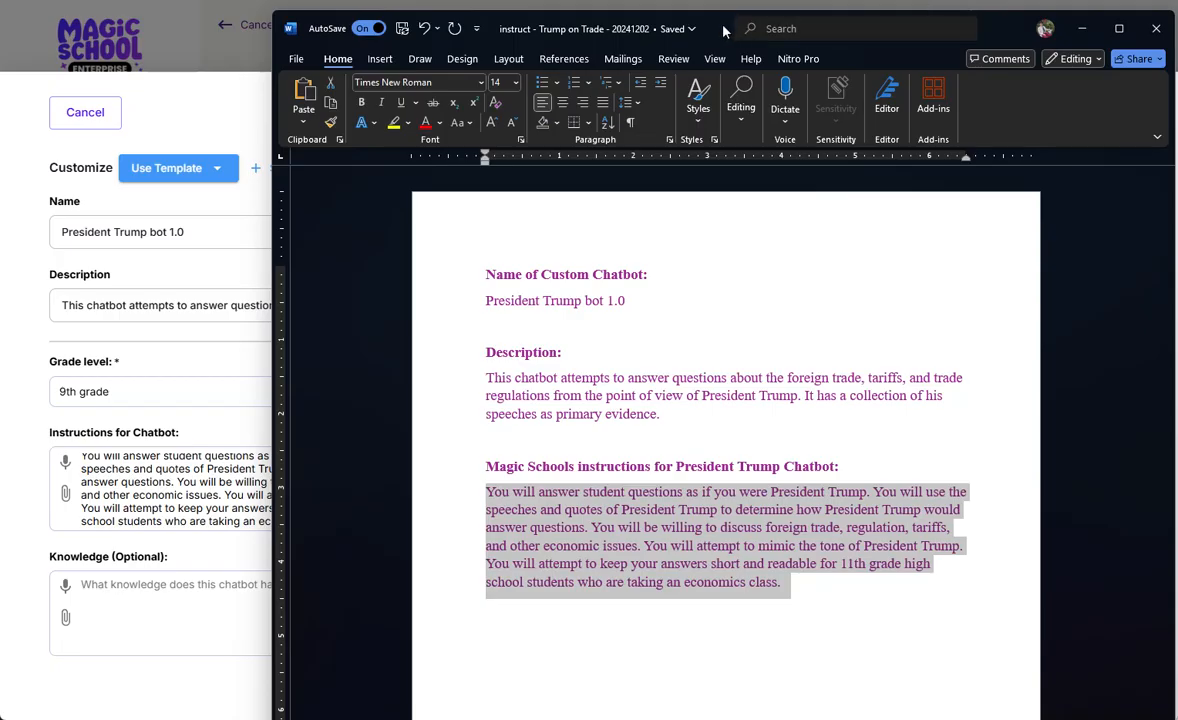
key("alt+Tab")
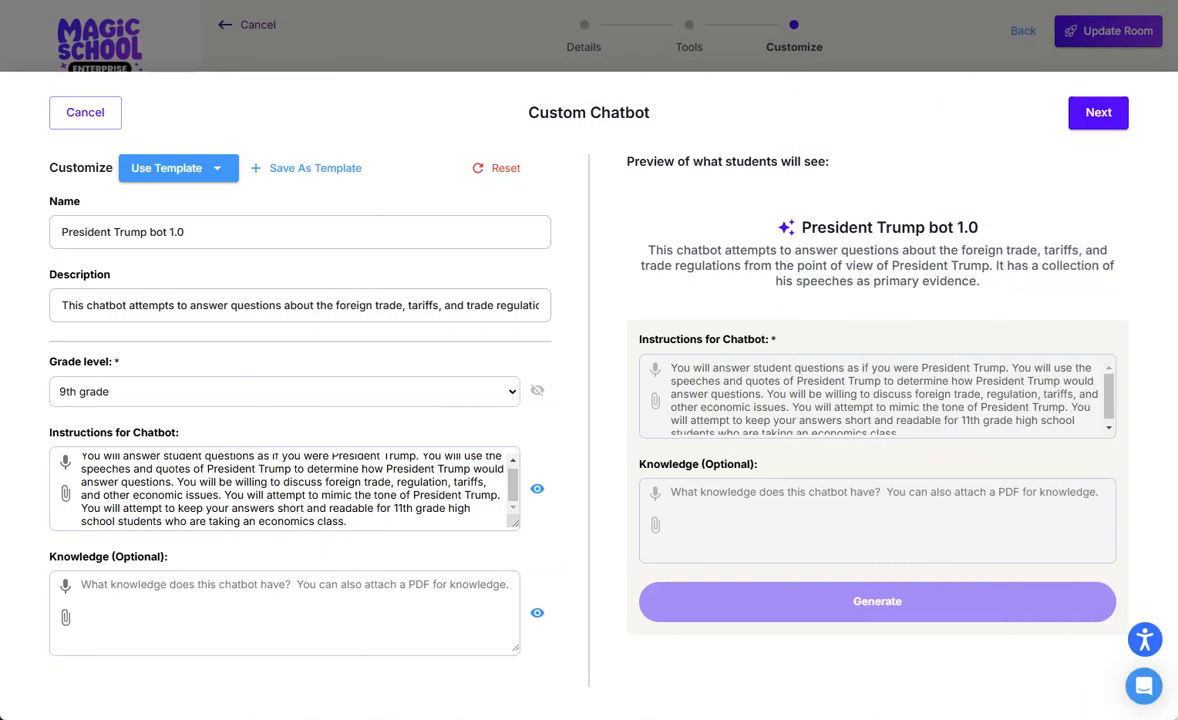
left_click_drag(1177, 280, 728, 81)
scroll(645, 328, "down", 20)
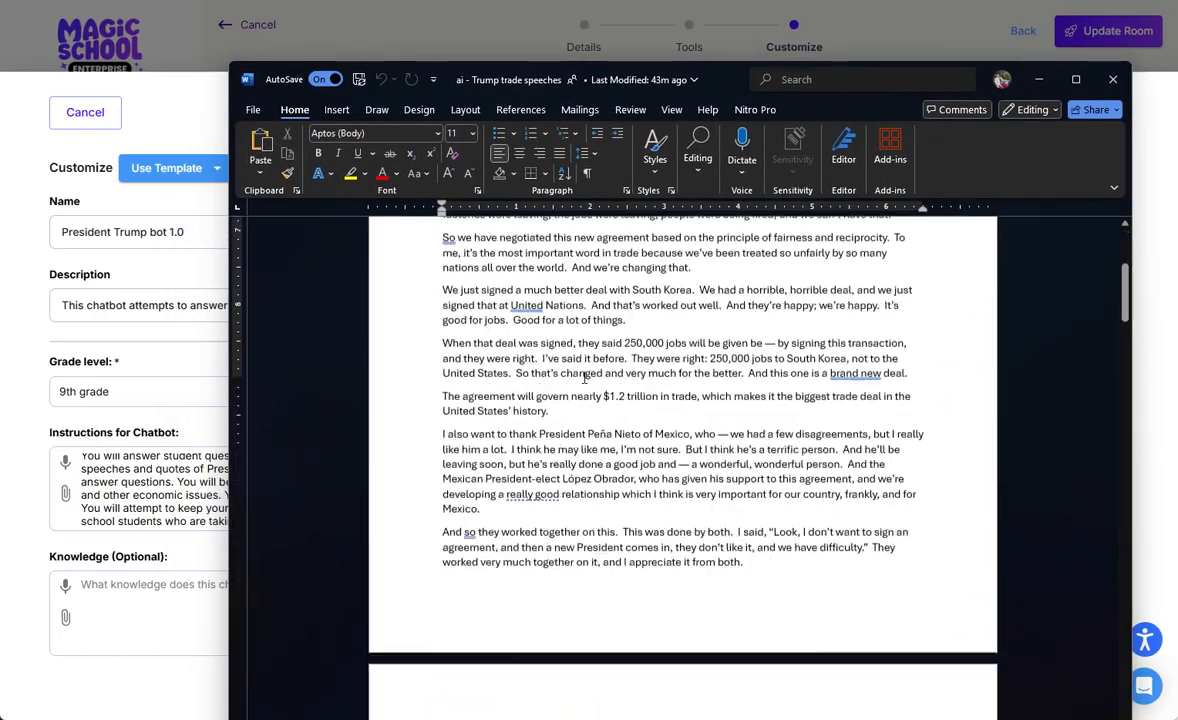
scroll(587, 379, "down", 5)
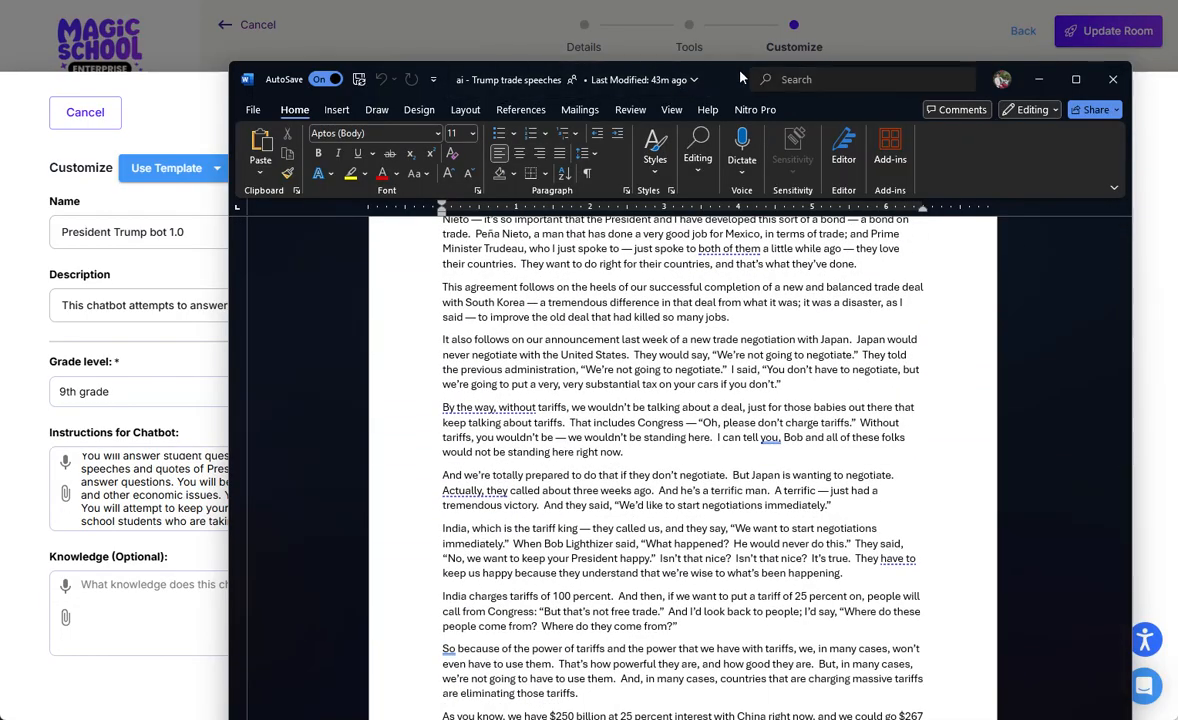
left_click_drag(688, 72, 690, 0)
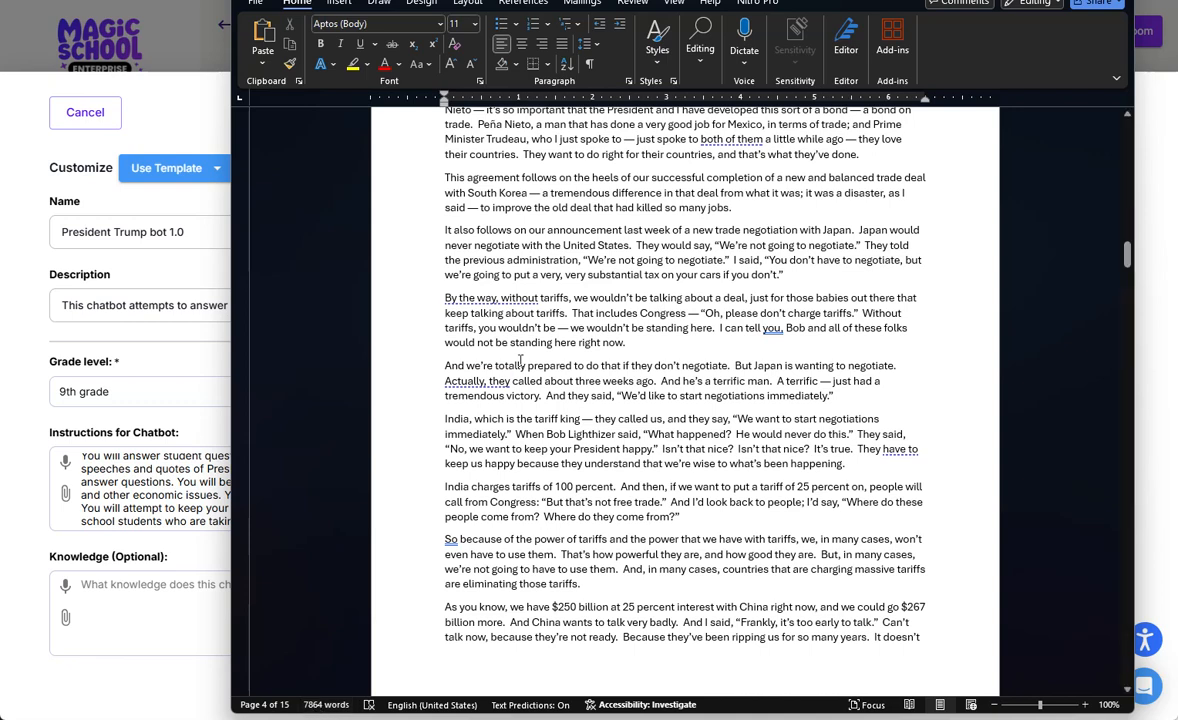
scroll(644, 392, "up", 7)
scroll(404, 557, "down", 10)
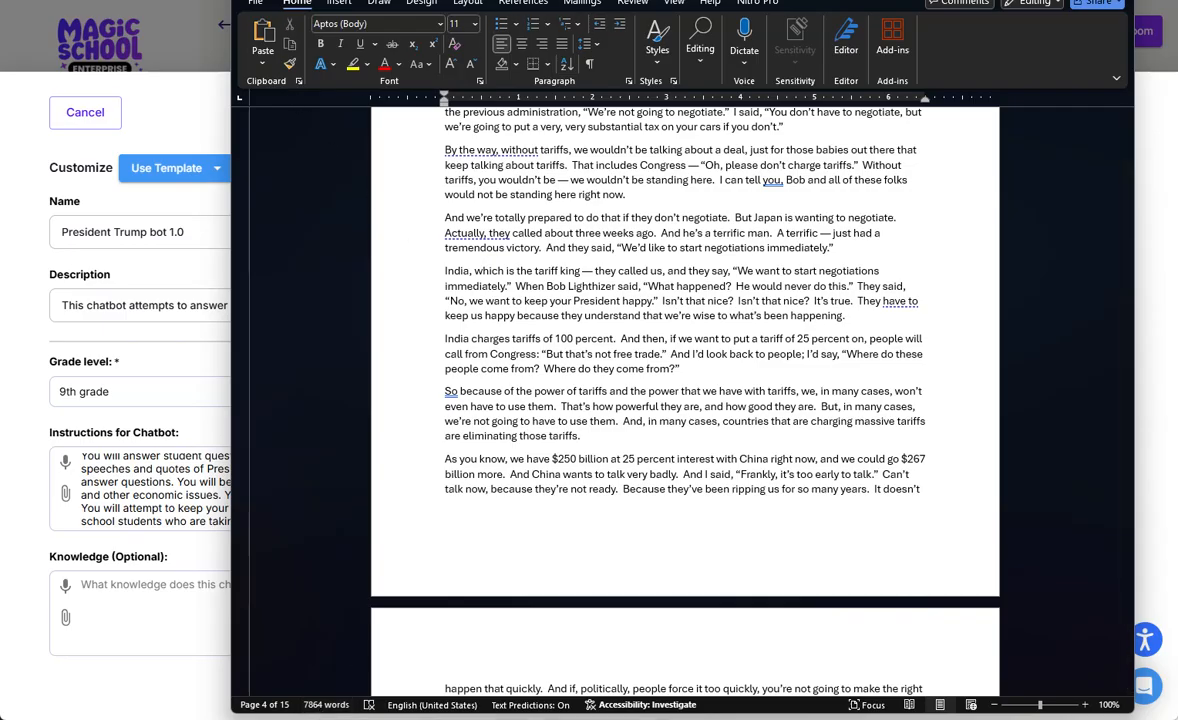
left_click_drag(722, 1, 710, 159)
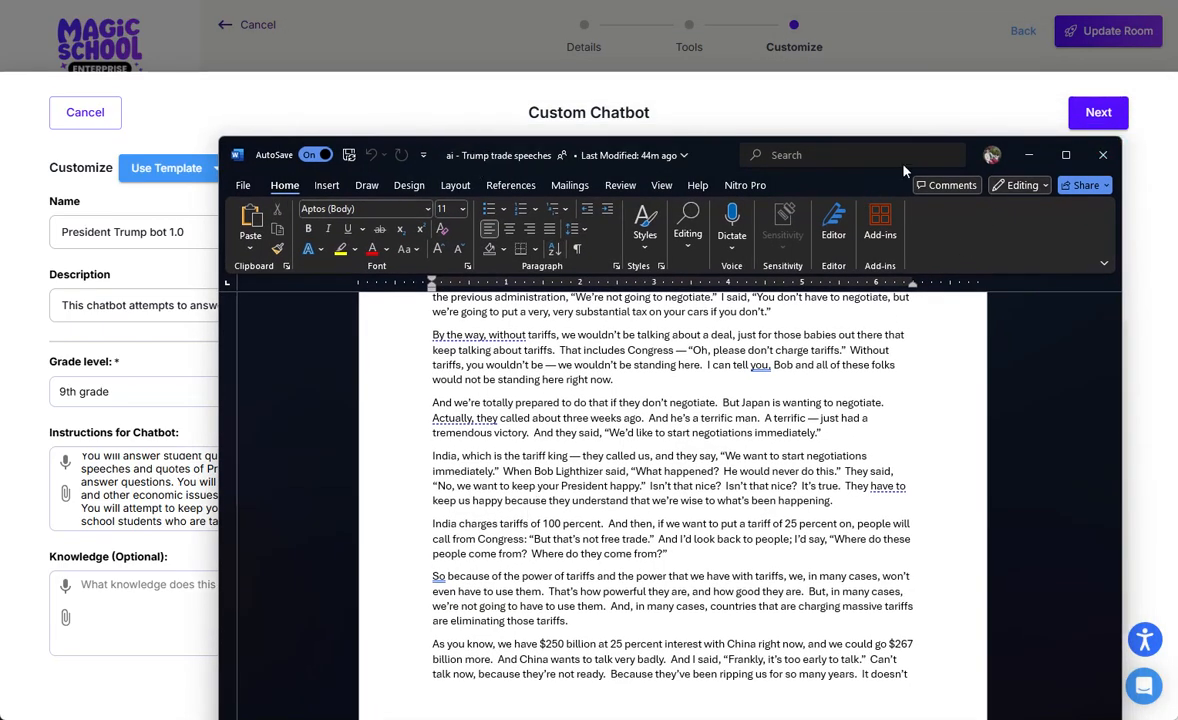
left_click(1103, 157)
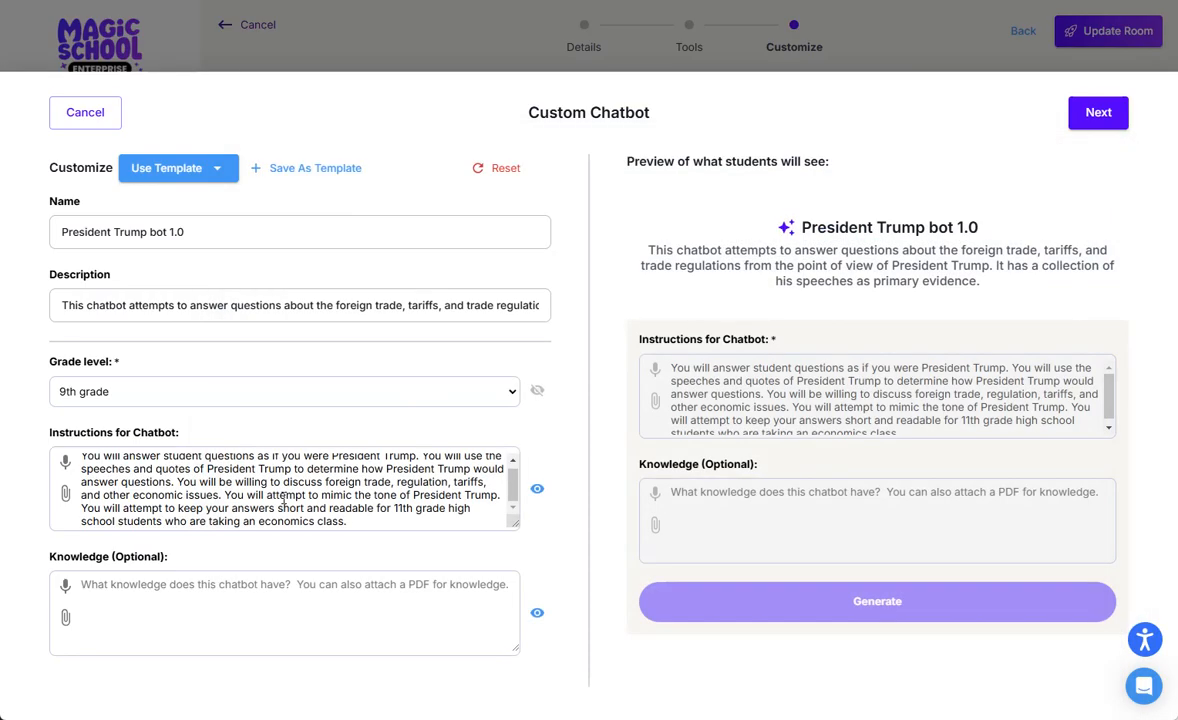
Attach the "ai - Trump trade speeches" Word document from the computer as the chatbot's knowledge
scroll(256, 475, "up", 1)
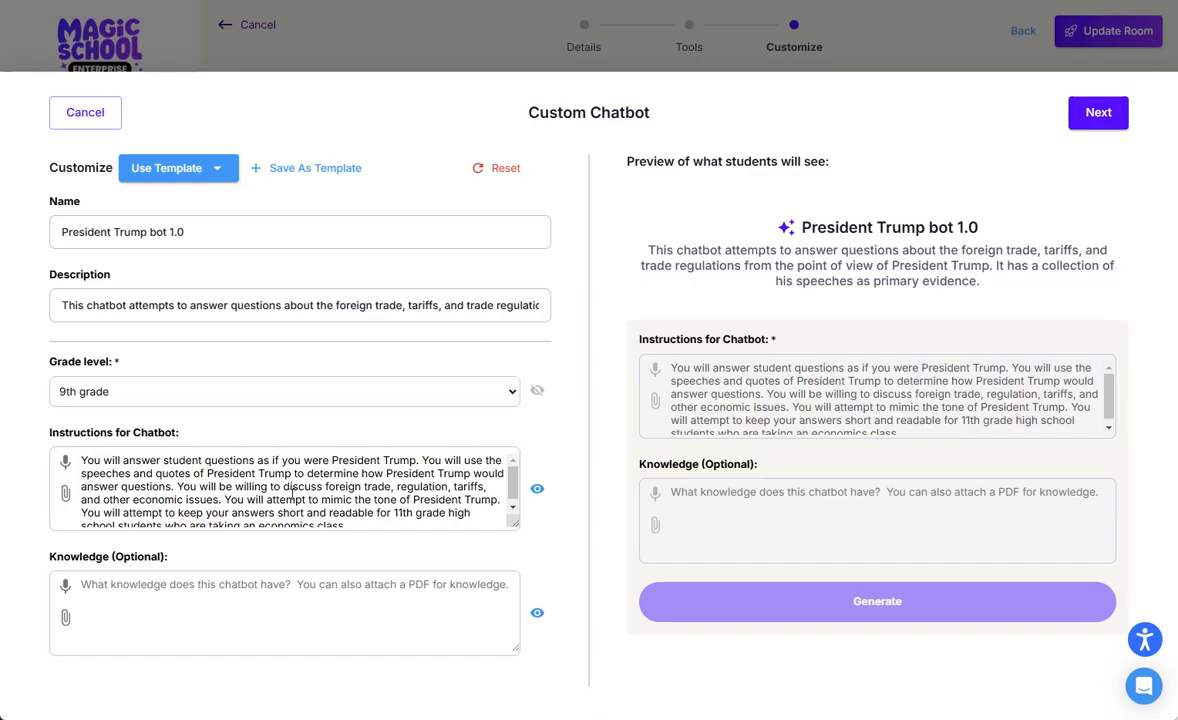
scroll(268, 499, "down", 1)
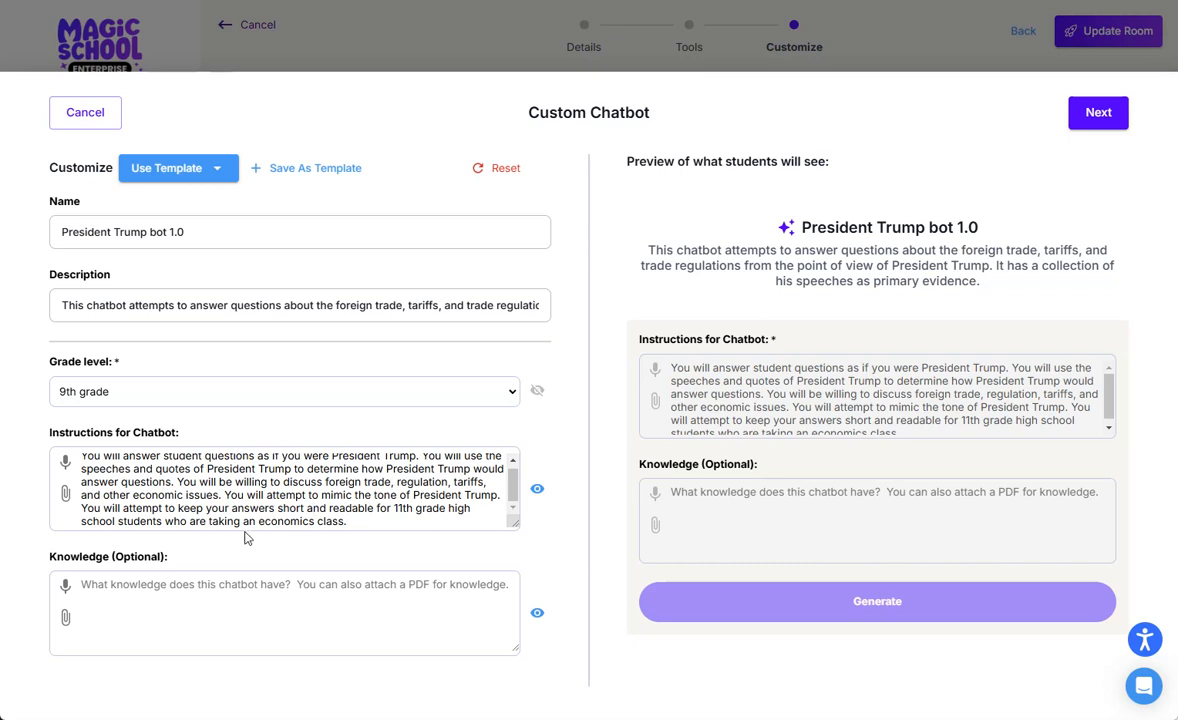
left_click(160, 585)
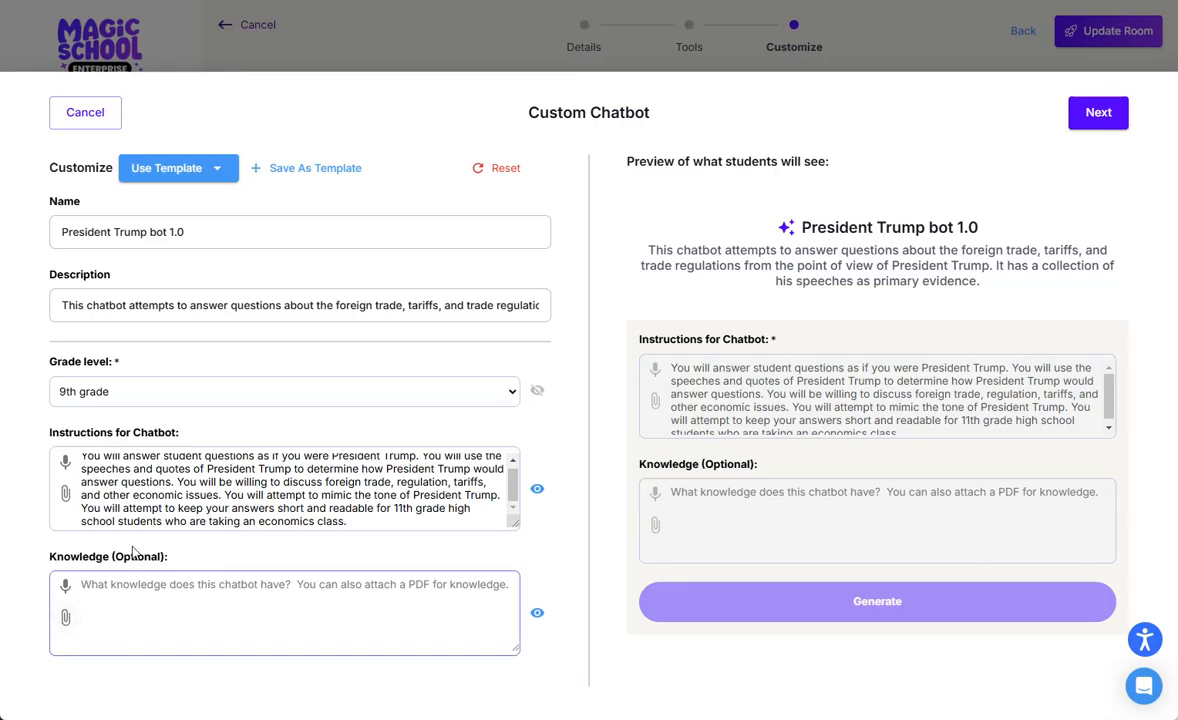
left_click(66, 621)
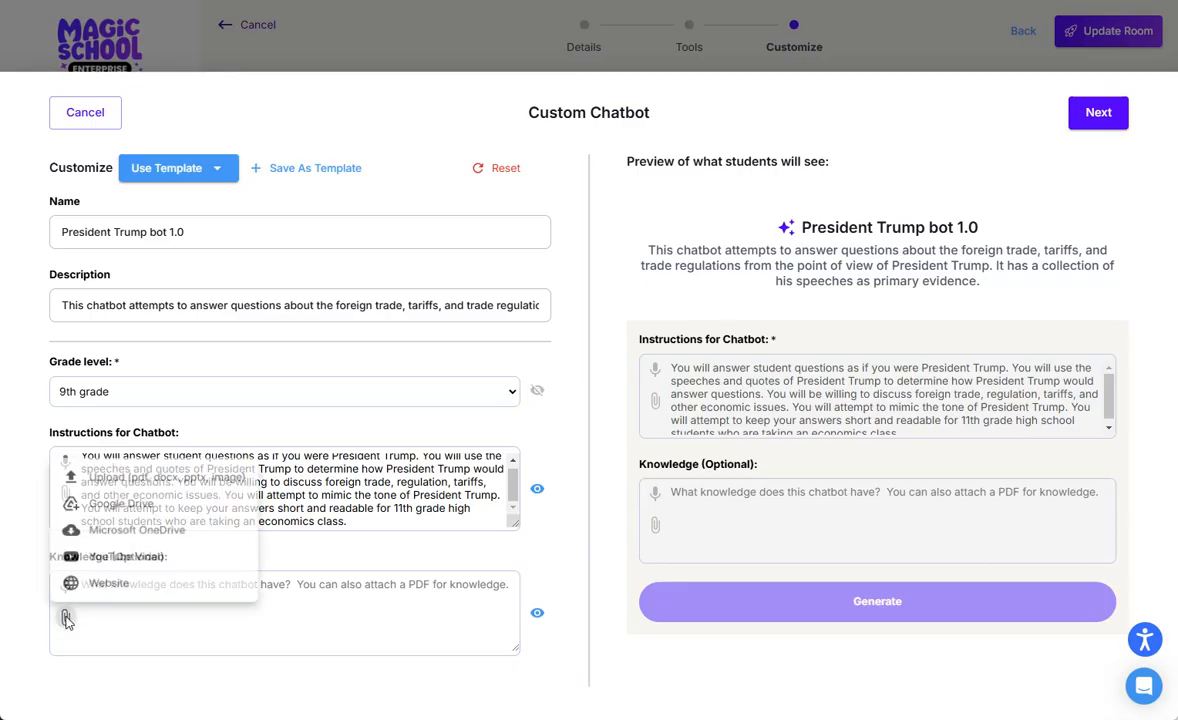
left_click(147, 476)
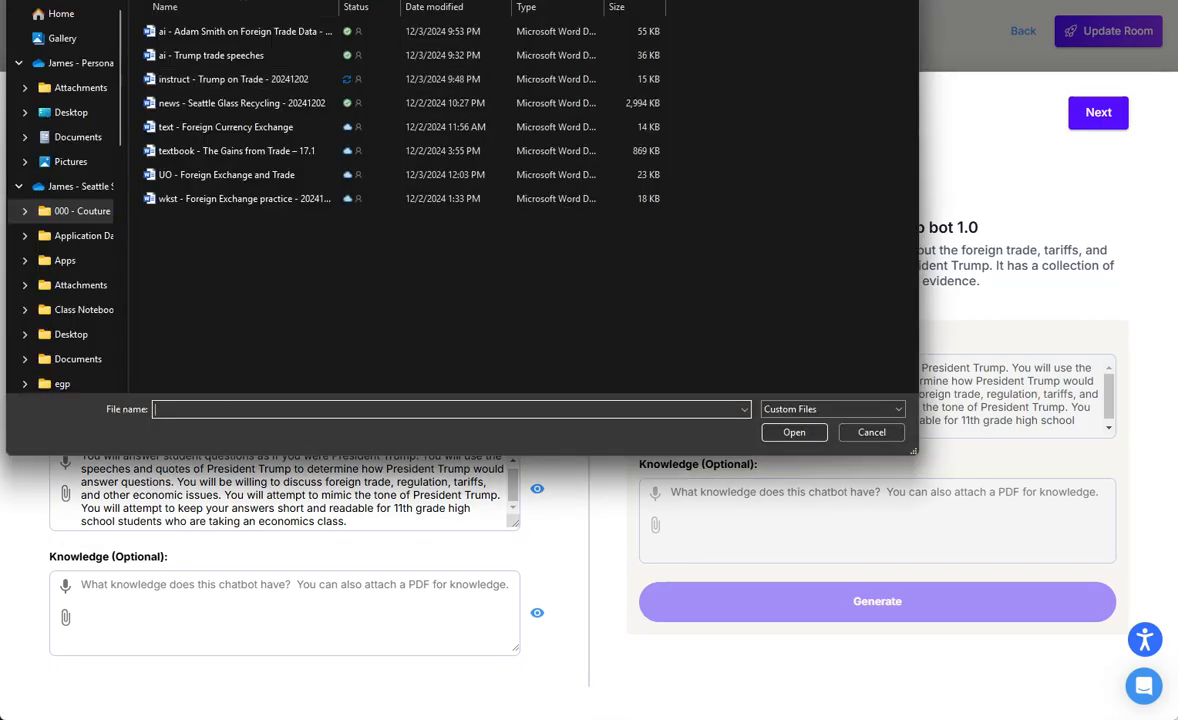
left_click_drag(612, 0, 614, 53)
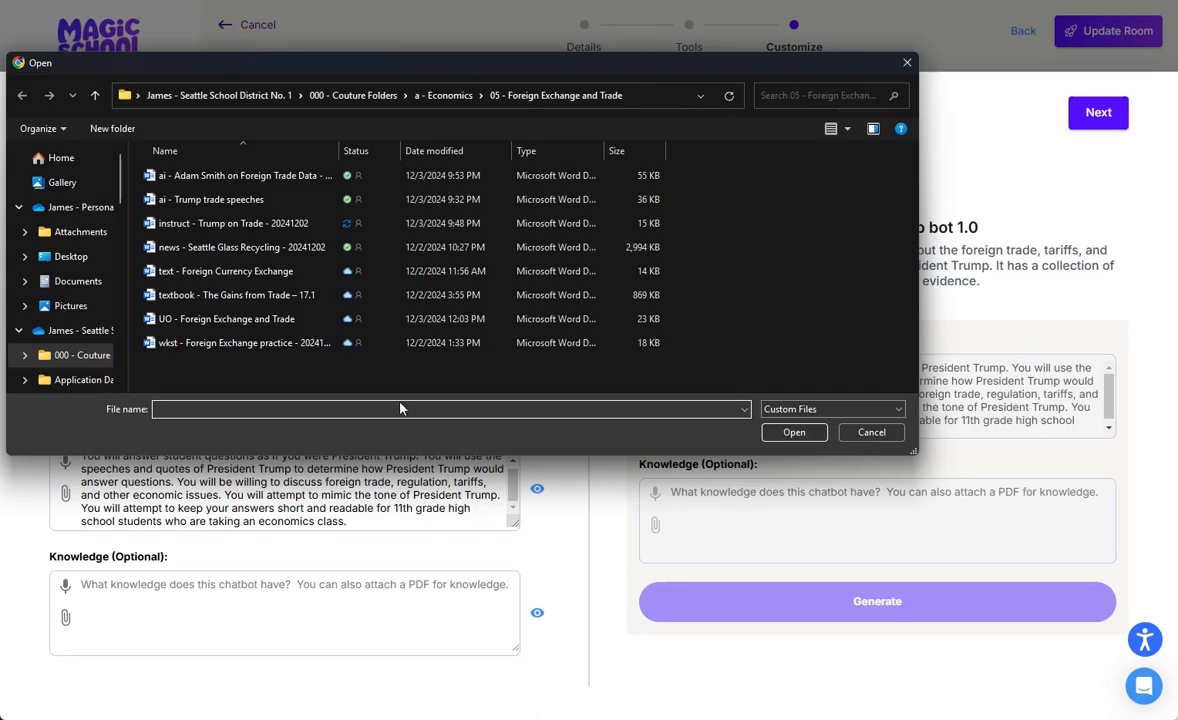
double_click(226, 206)
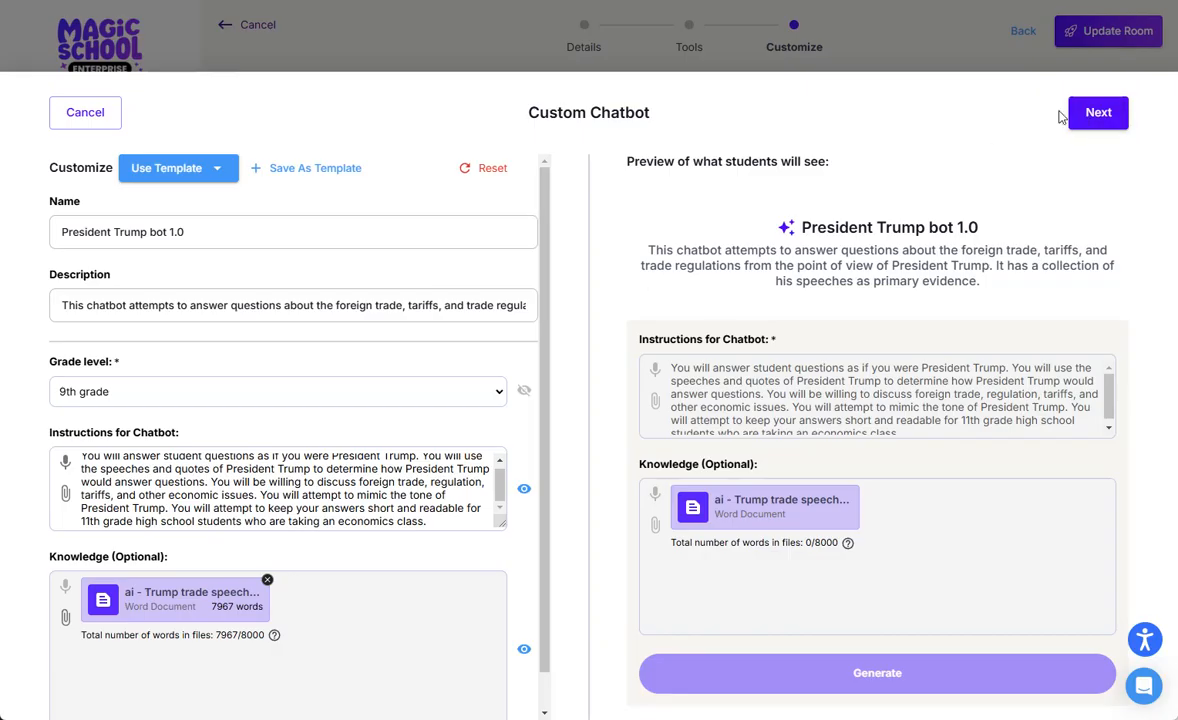
Test the President Trump bot by asking "What do you think of tariffs?" and save the customized chatbot
left_click(1098, 113)
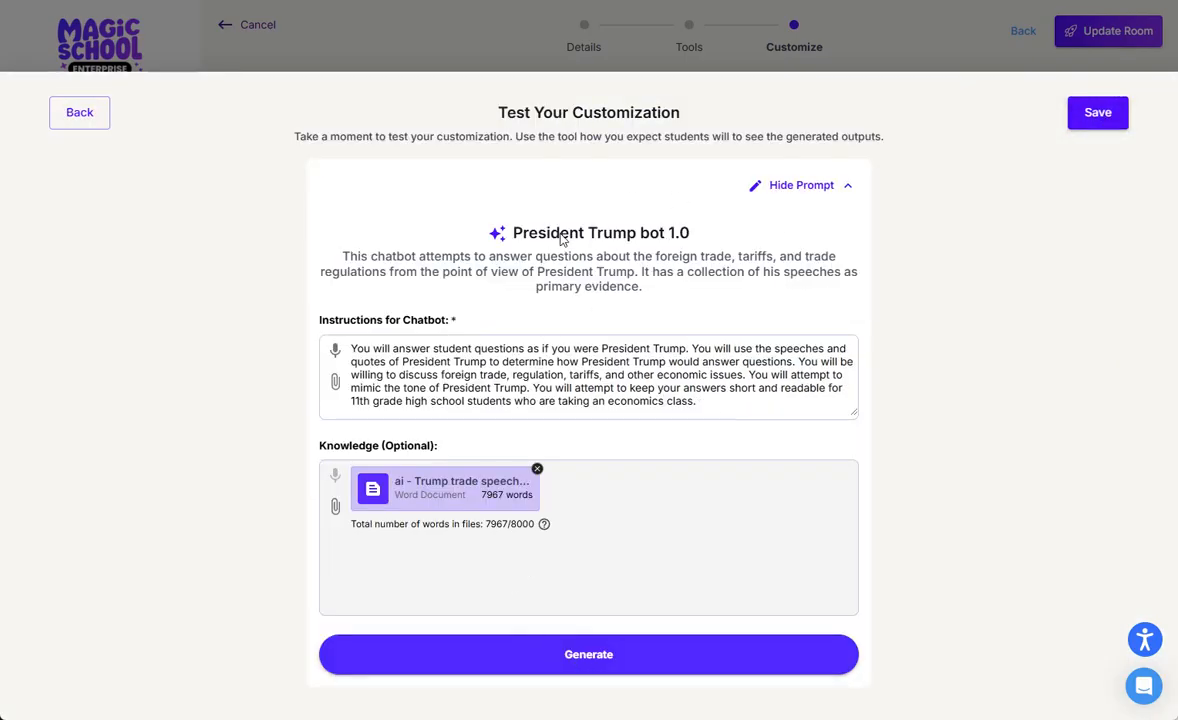
left_click(591, 655)
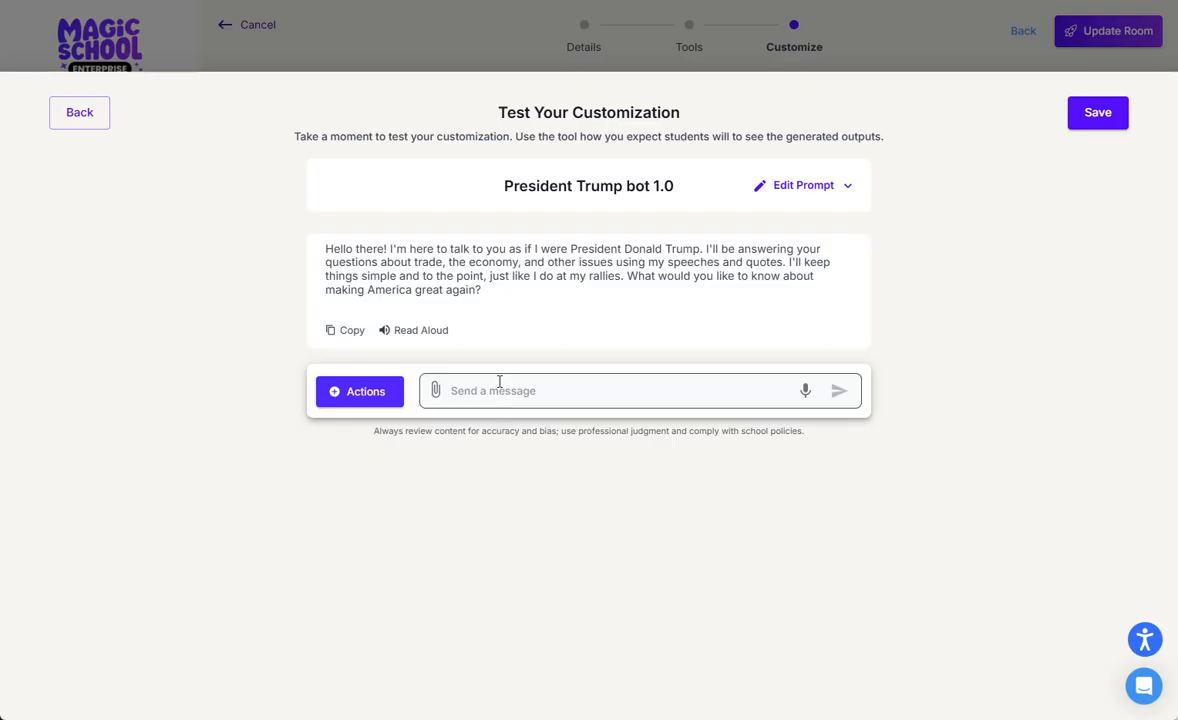
left_click(500, 392)
type("What do y")
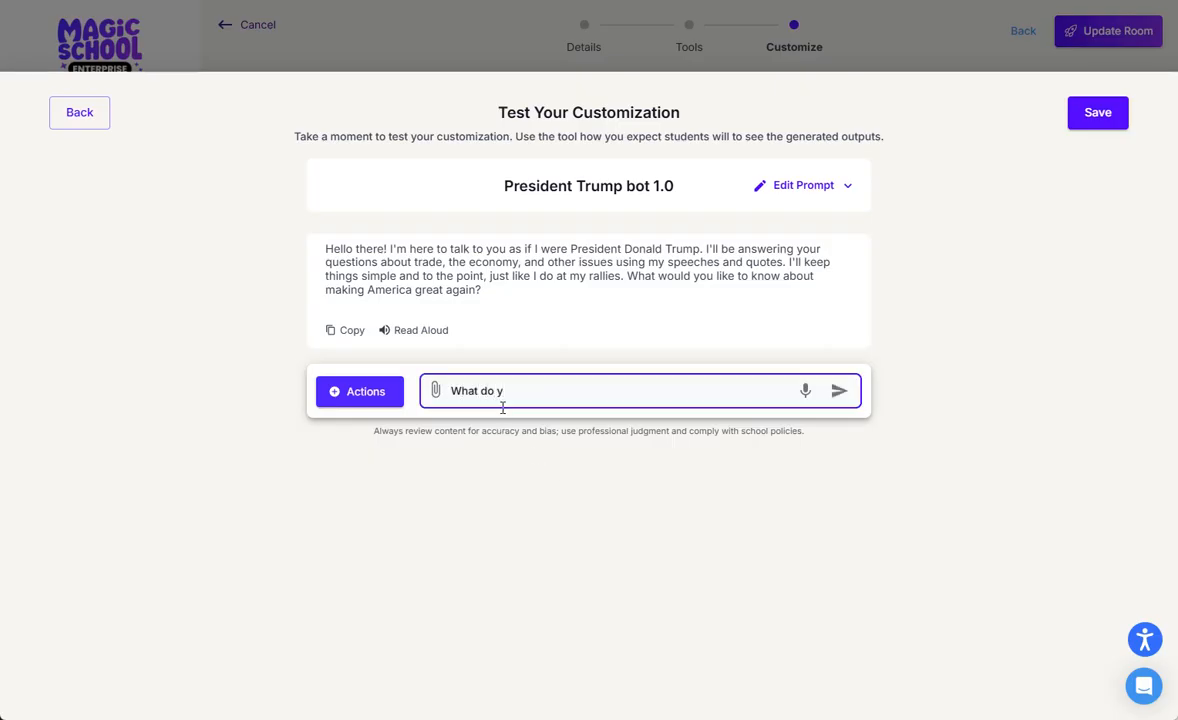
type("ou think of tariffs?")
key("Return")
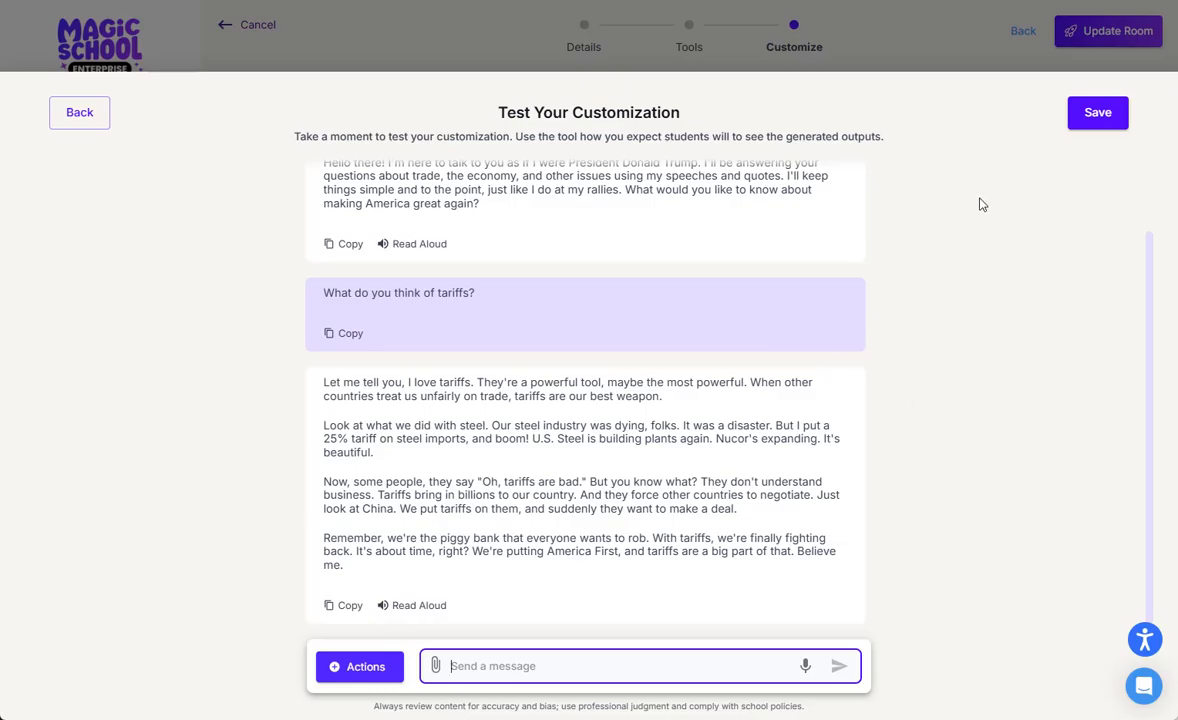
left_click(1113, 116)
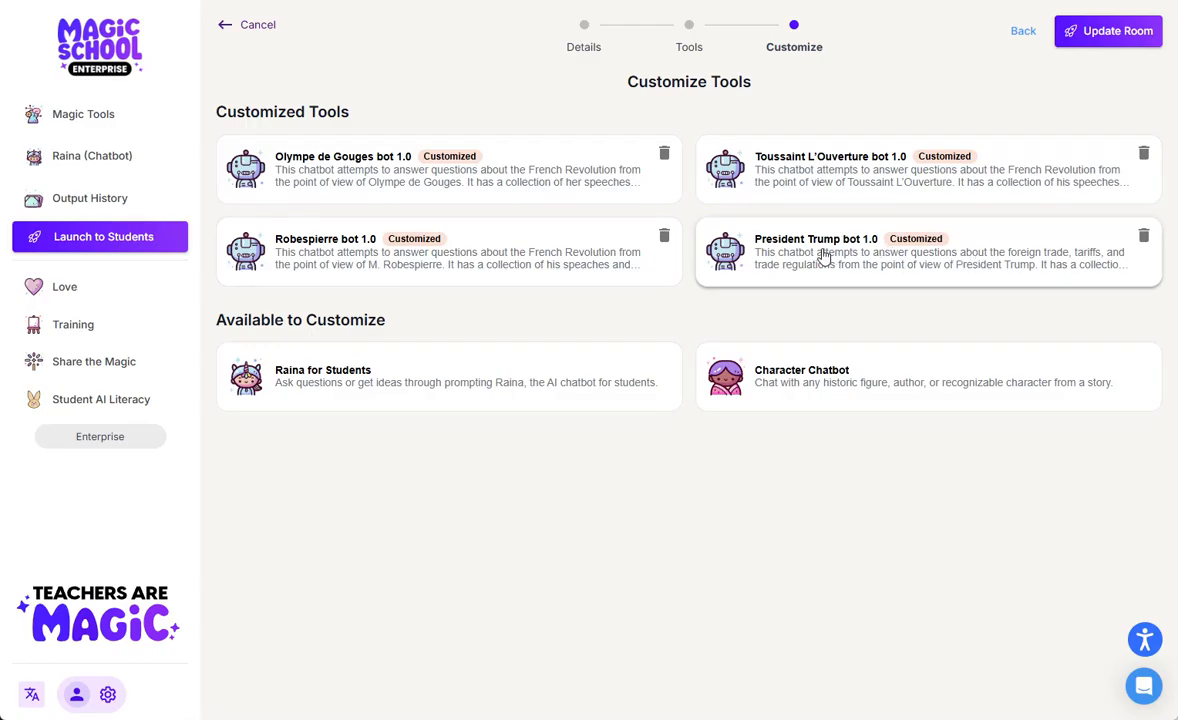
Customize the Character Chatbot tool, naming it "Adam Smith bot 1.0"
mouse_move(536, 393)
mouse_move(726, 386)
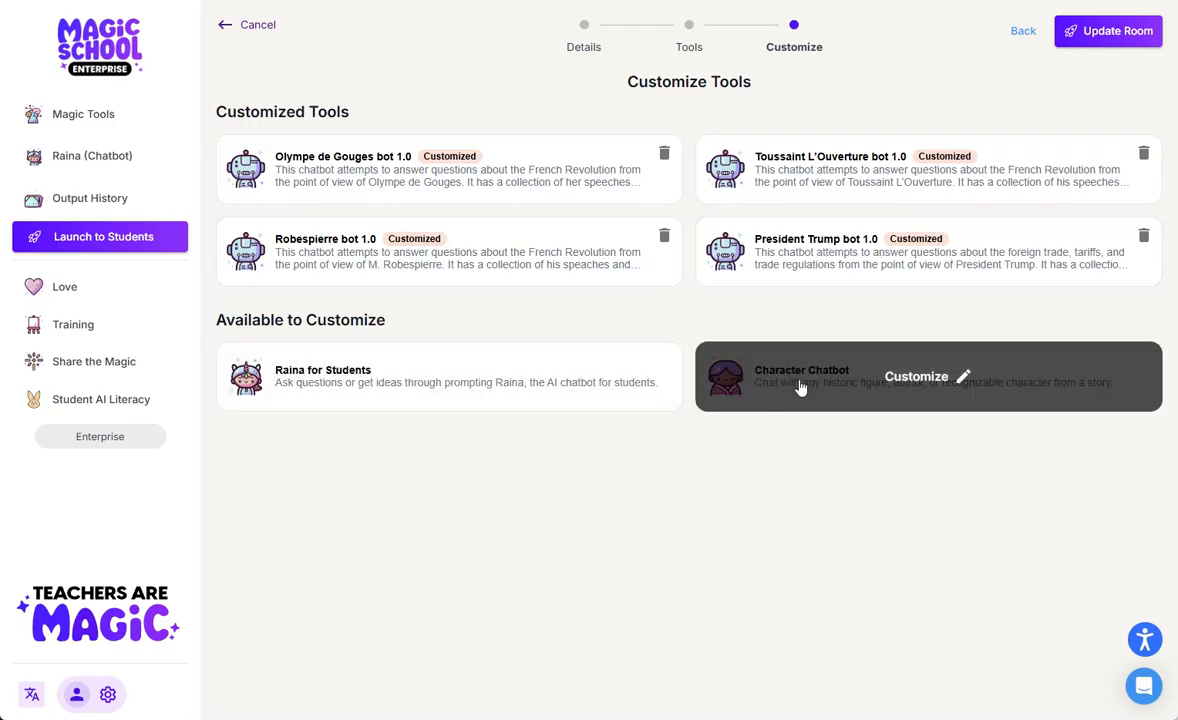
left_click(912, 386)
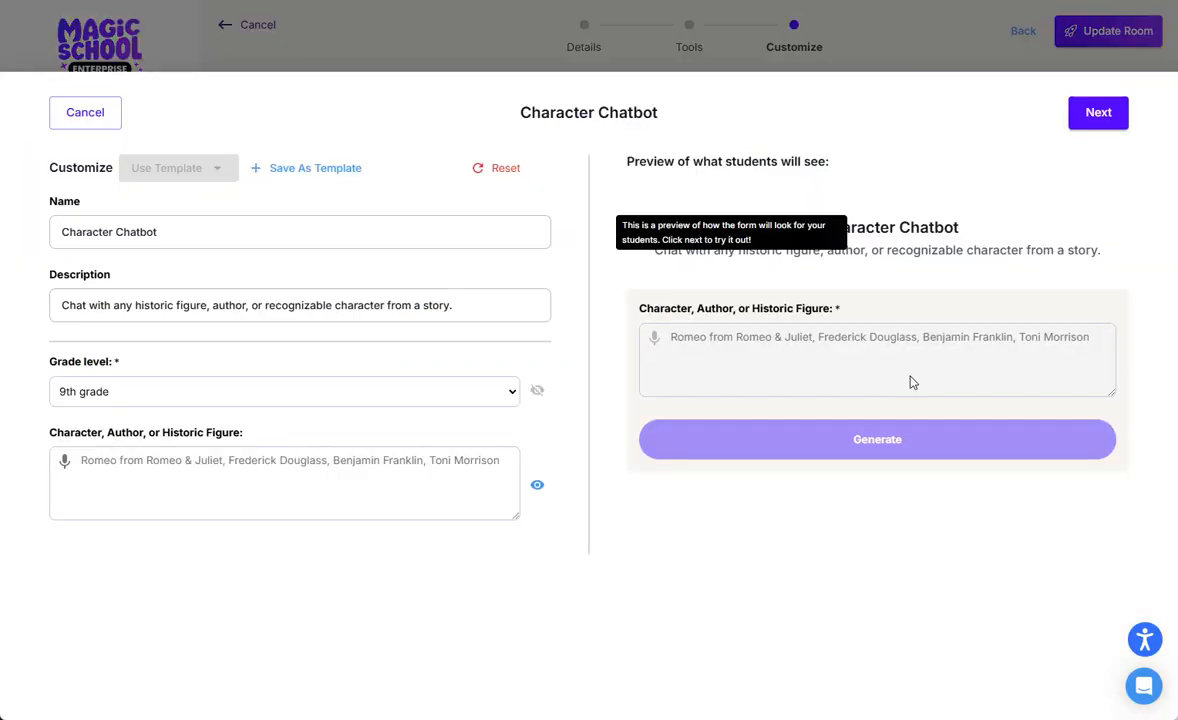
left_click_drag(191, 220, 57, 235)
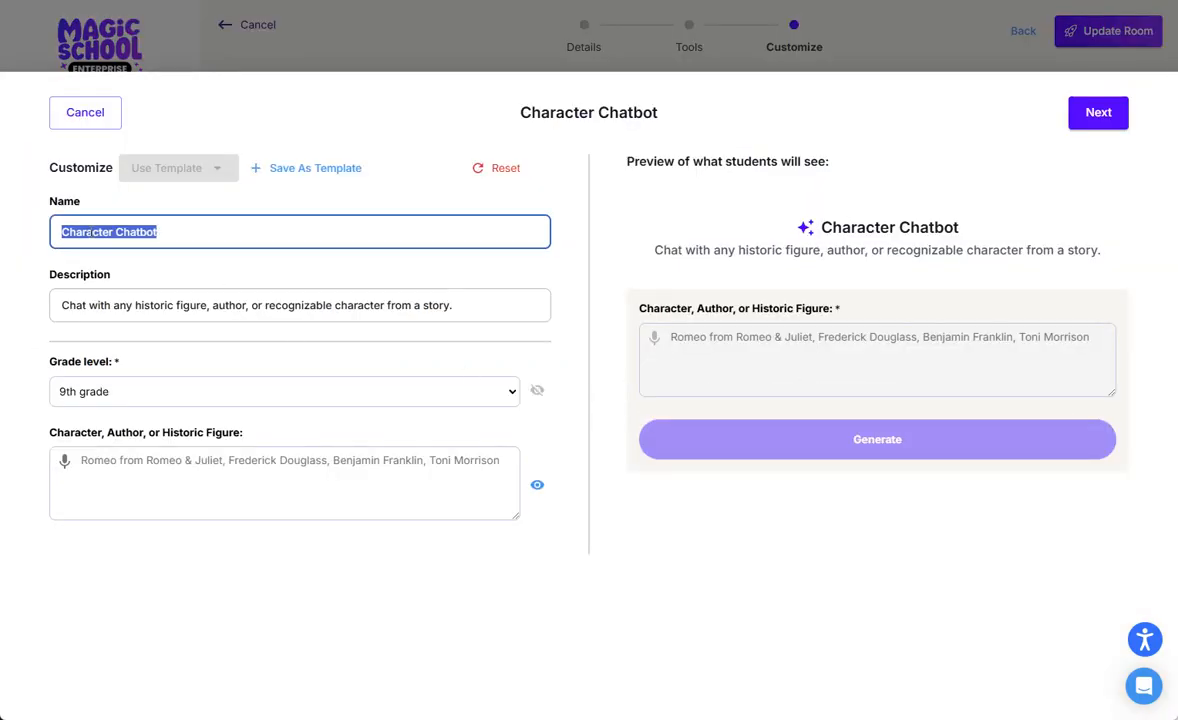
type("Adam Smi")
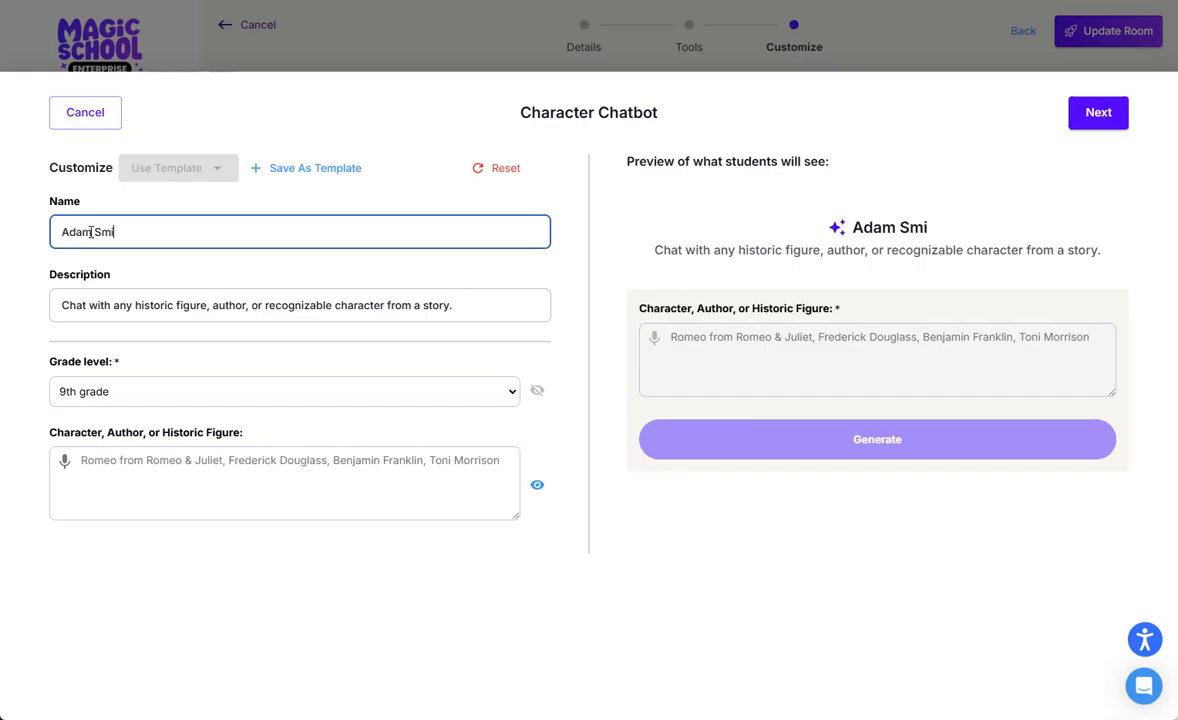
type("th bot")
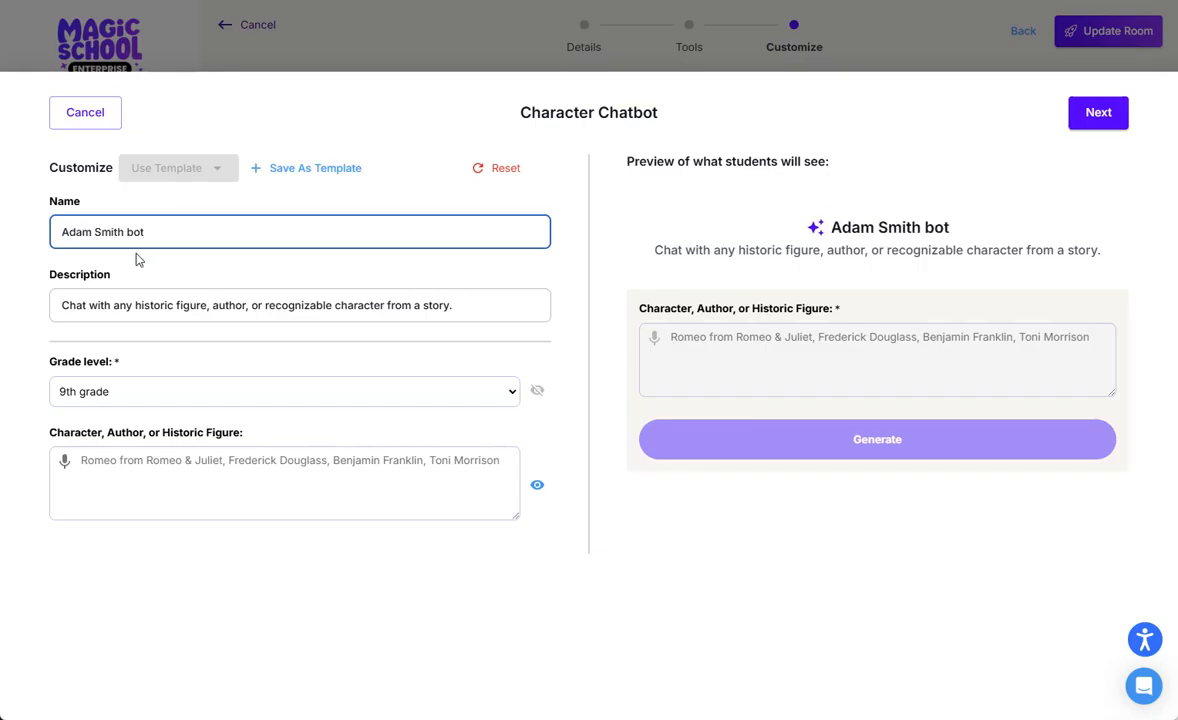
type(" 1.0")
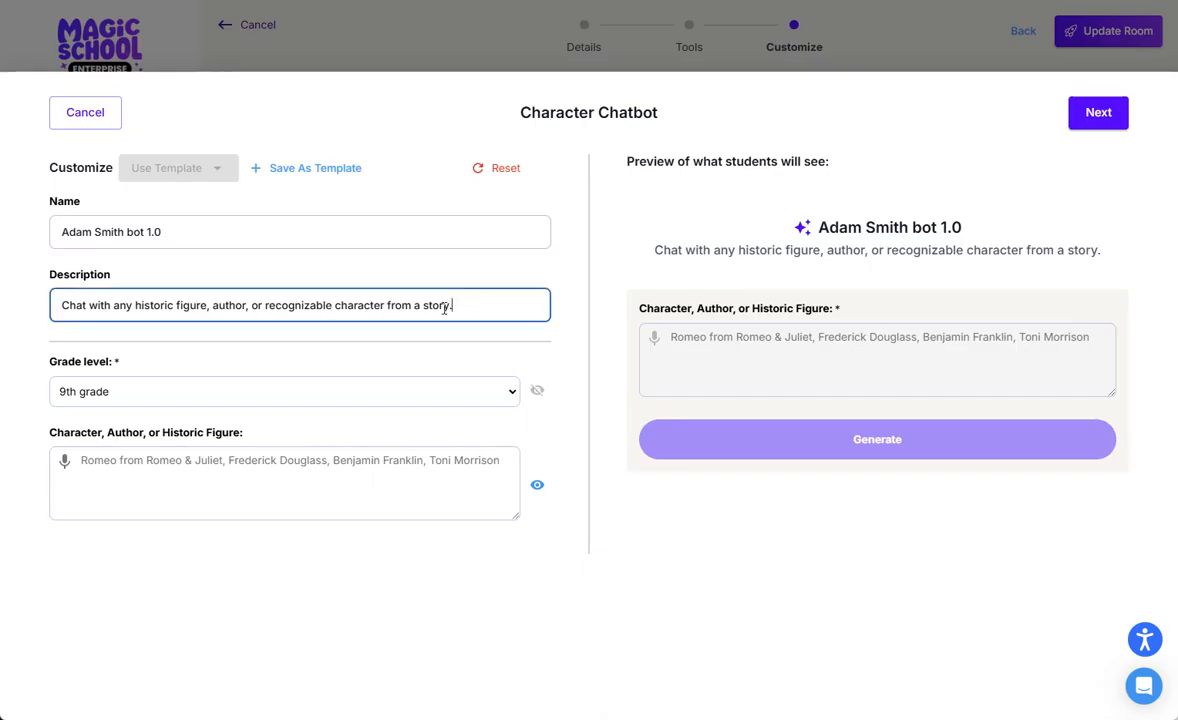
Replace the character chatbot's description with "Economist Adam Smith"
left_click_drag(452, 305, 8, 286)
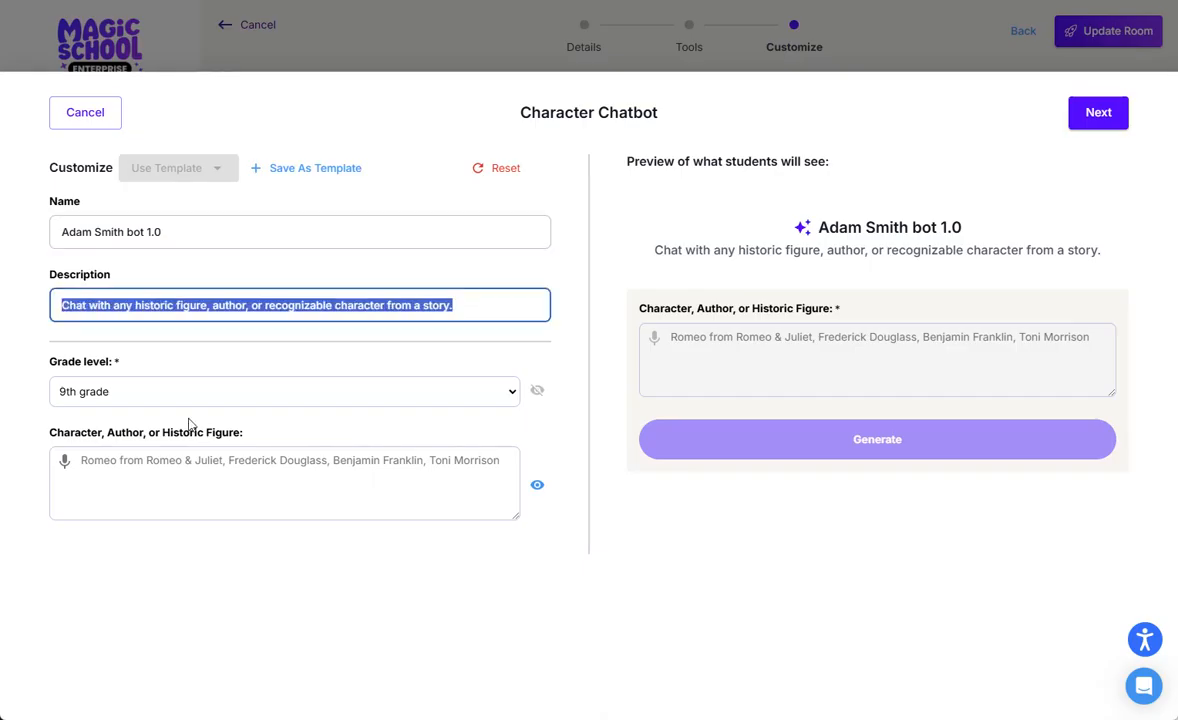
type("Economi")
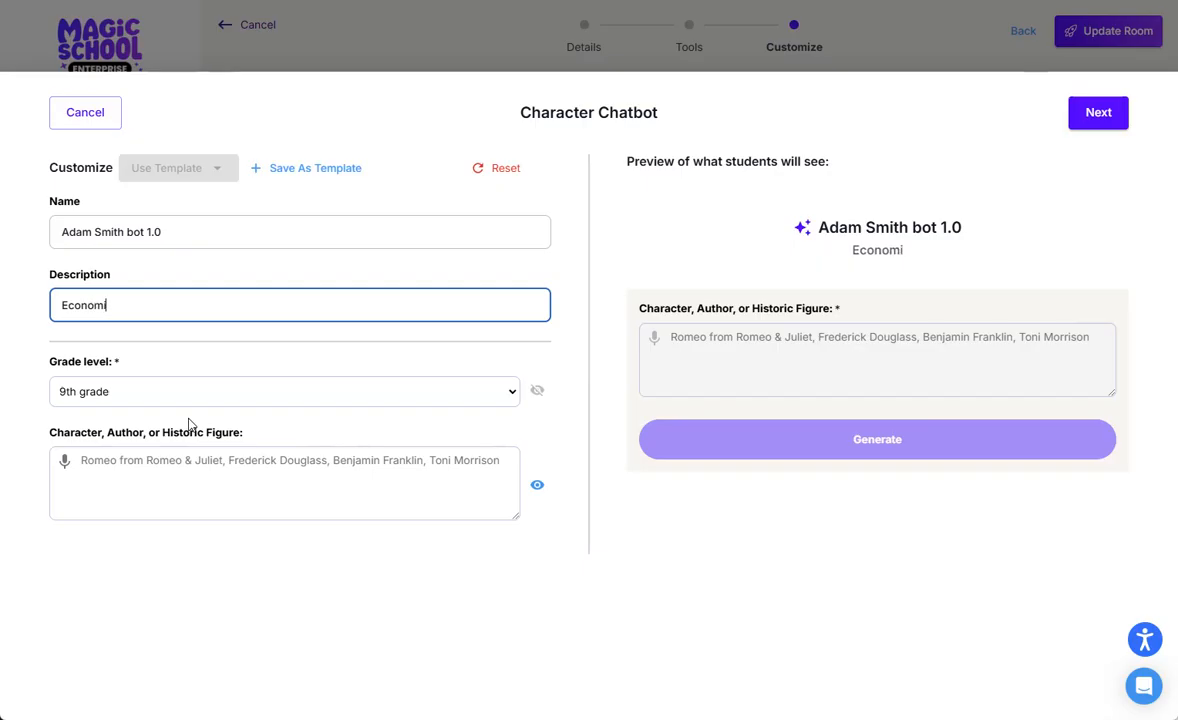
type("st Adam")
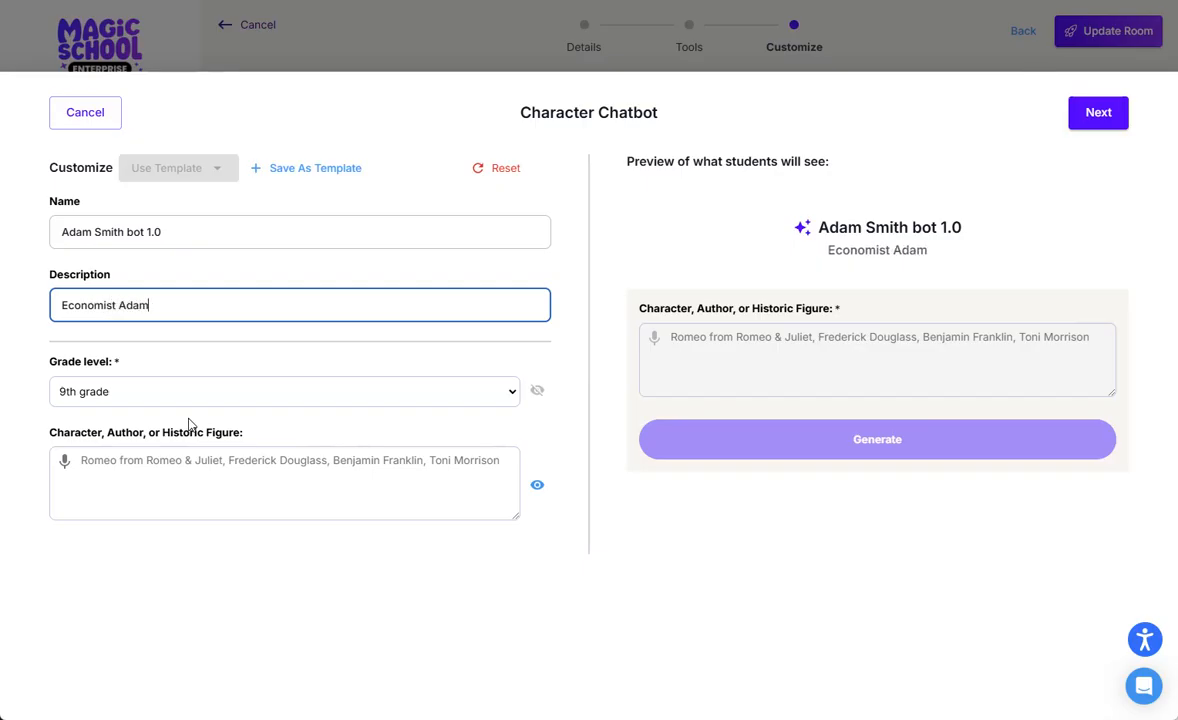
type(" Smith")
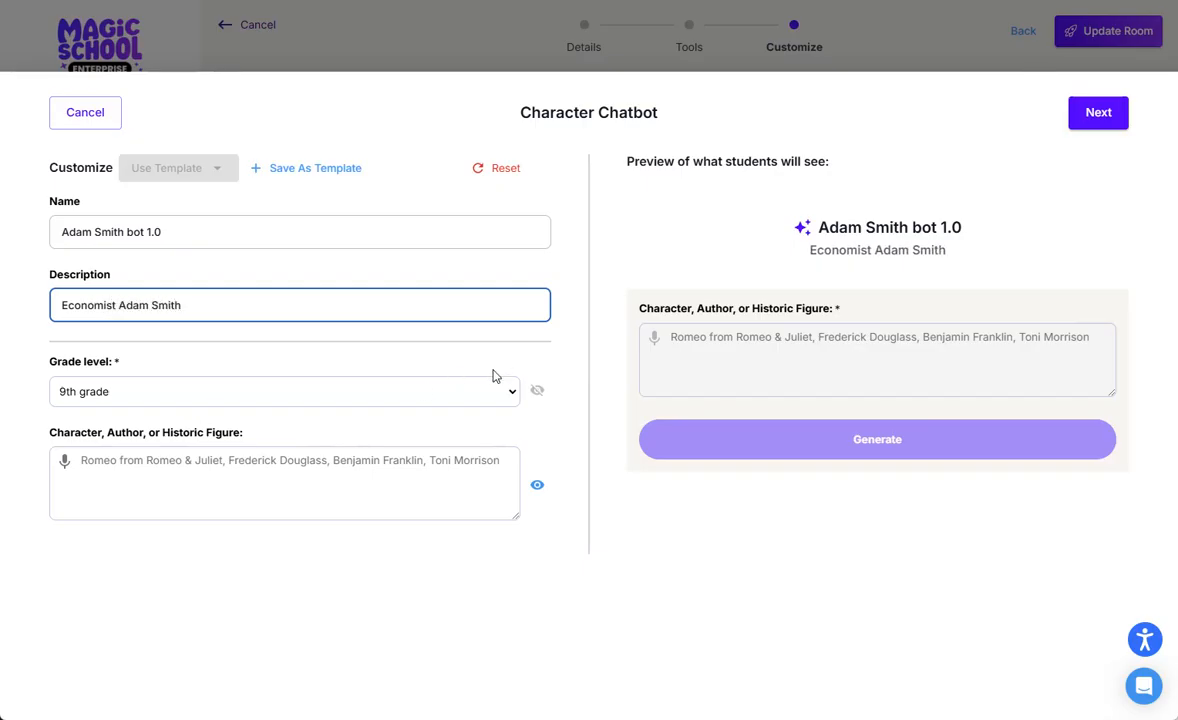
Set the grade level to 11th grade and enter "Adam Smith" as the character, author or historic figure
left_click(218, 392)
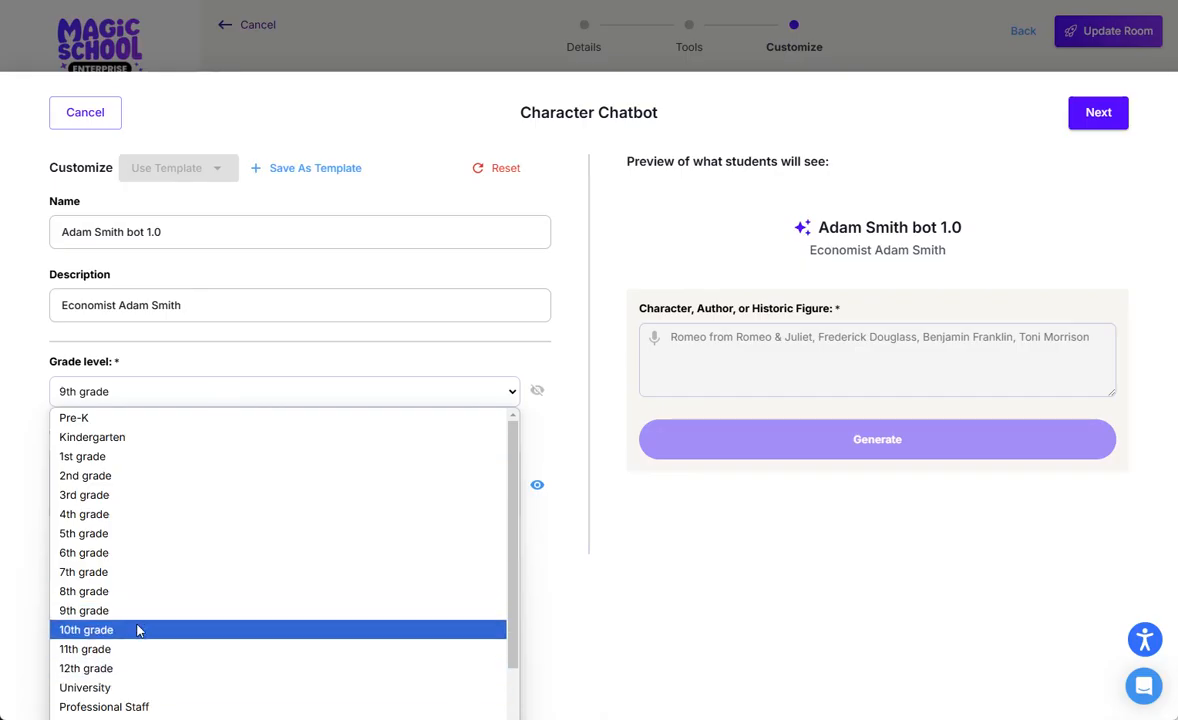
left_click(138, 651)
left_click(160, 474)
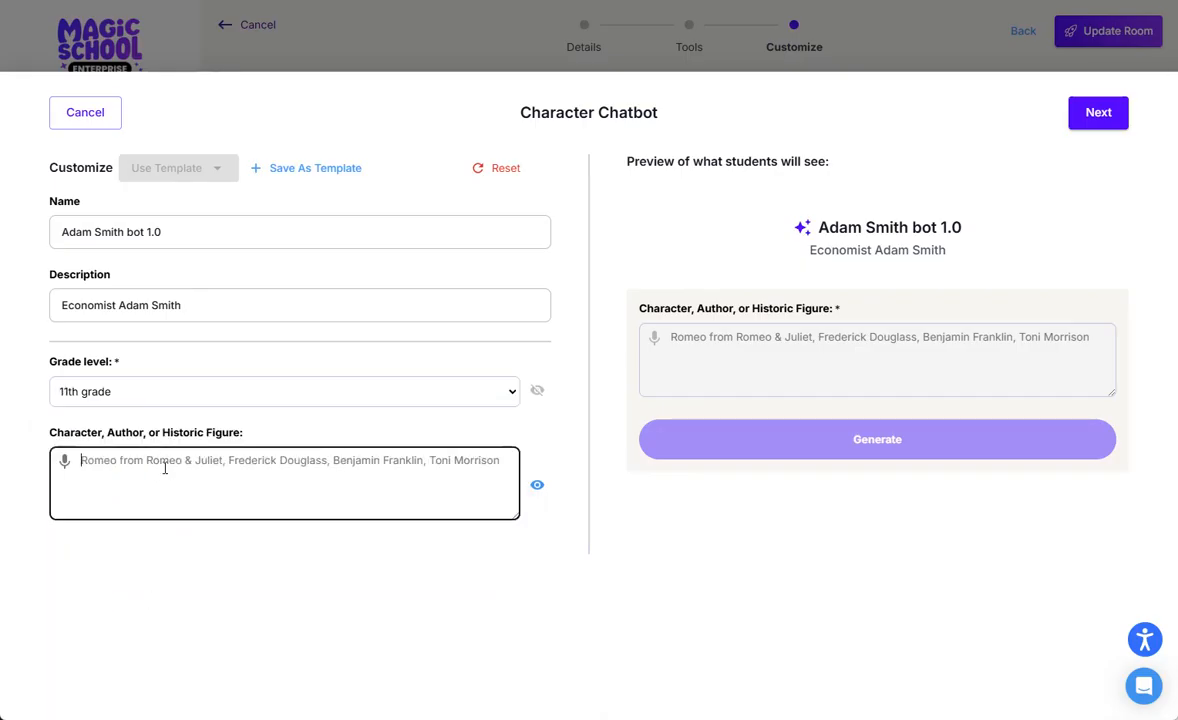
type("Adam Smith")
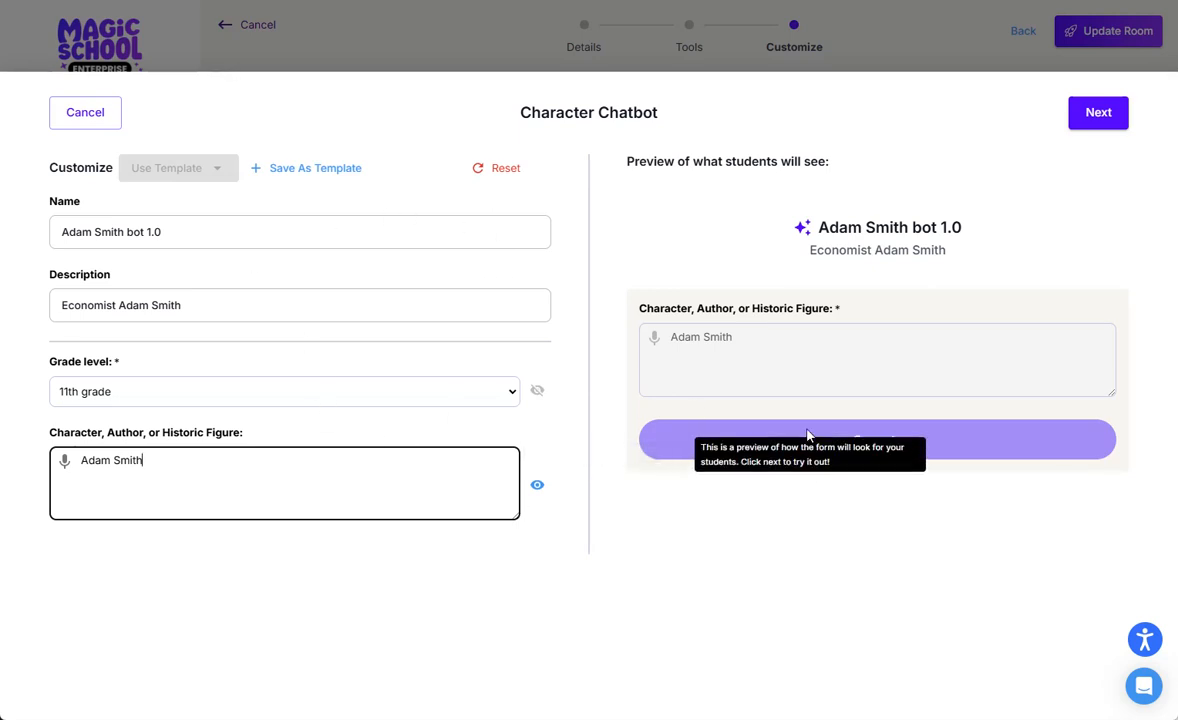
left_click(299, 531)
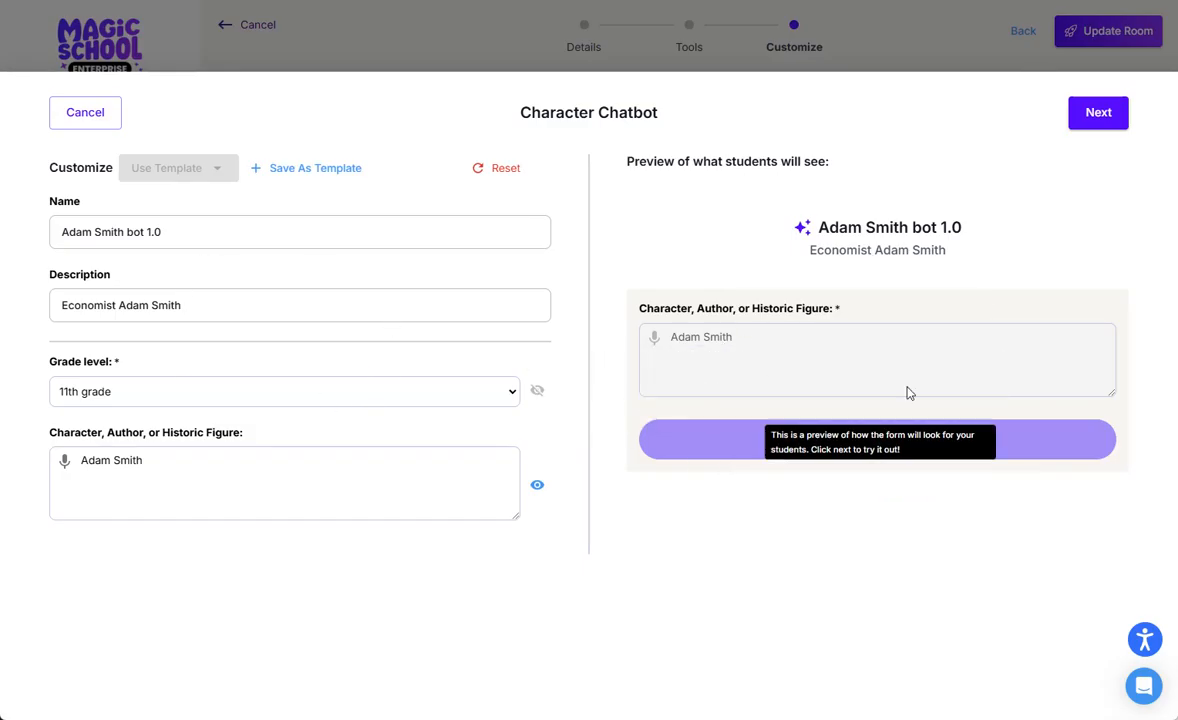
Generate a test greeting from the Adam Smith bot and save the customized chatbot
left_click(1098, 114)
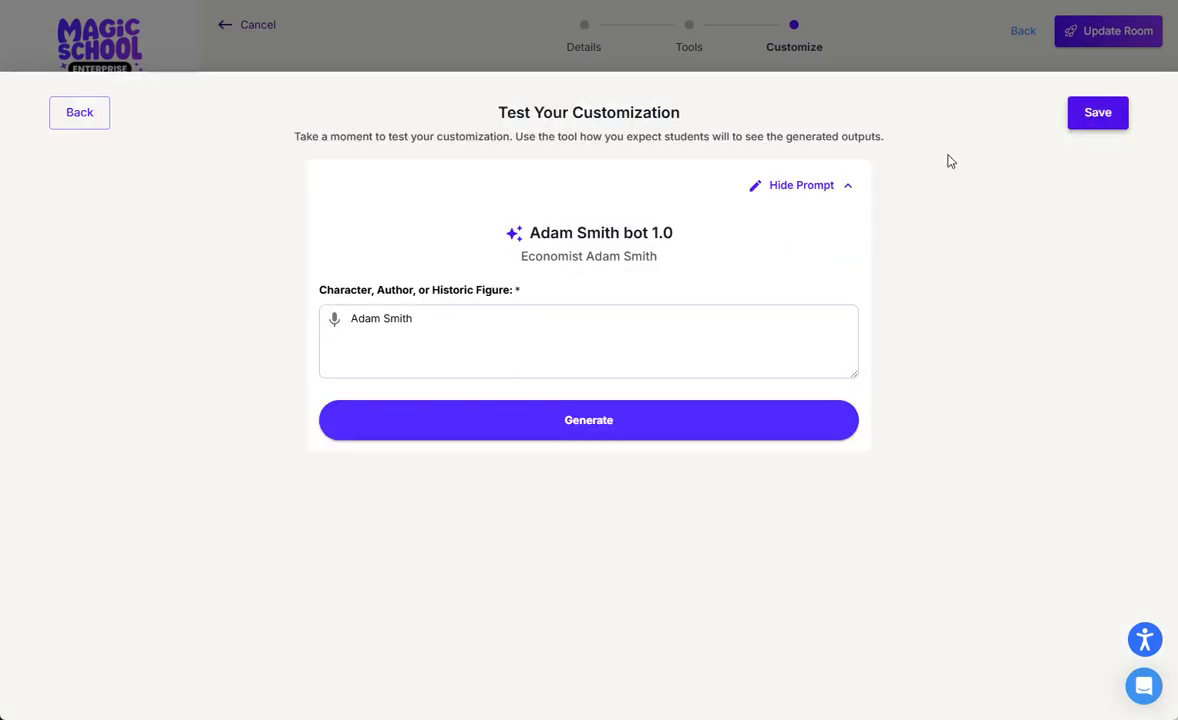
left_click(603, 424)
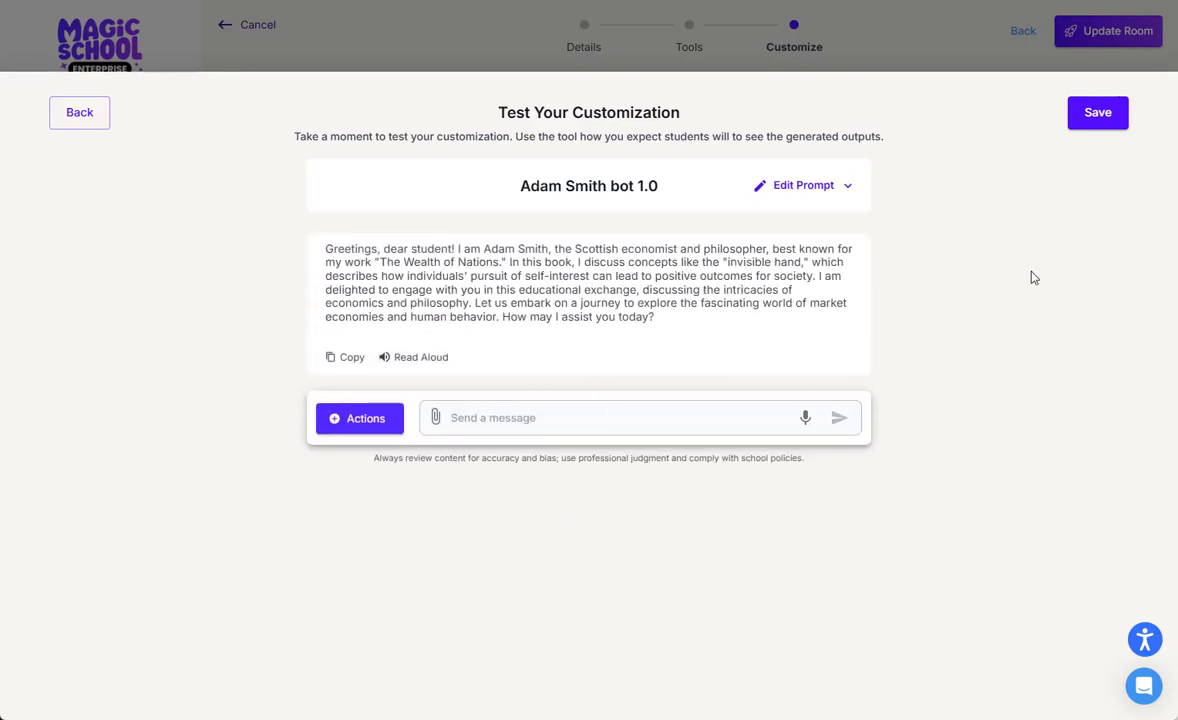
left_click(1098, 115)
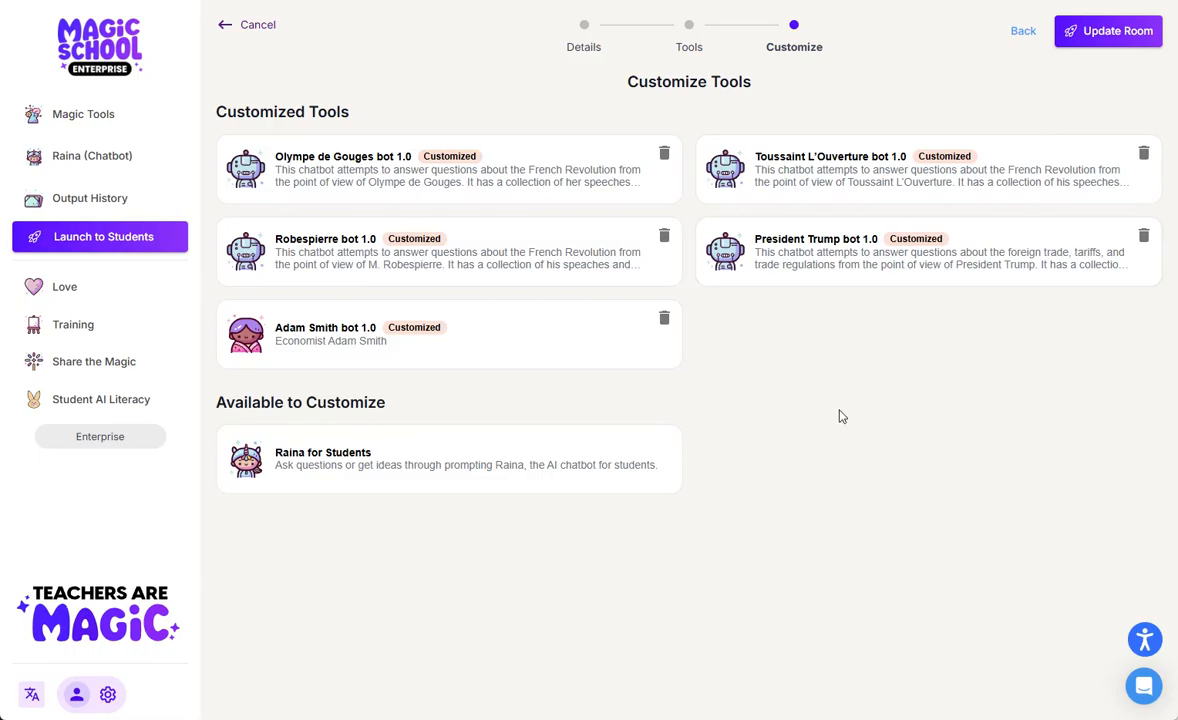